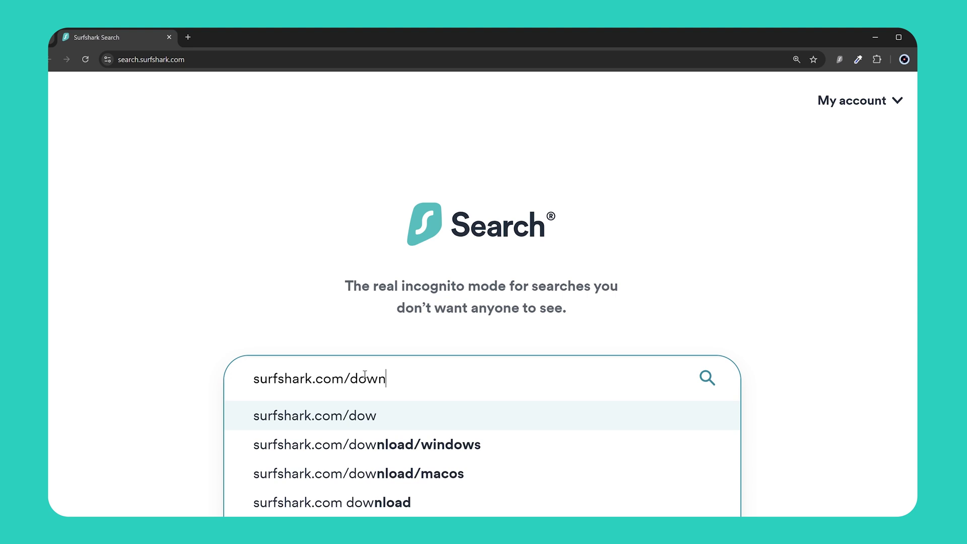
# Enter the address surfshark.com/download/windows in the search box to load the Windows download page.
pyautogui.write('load/')
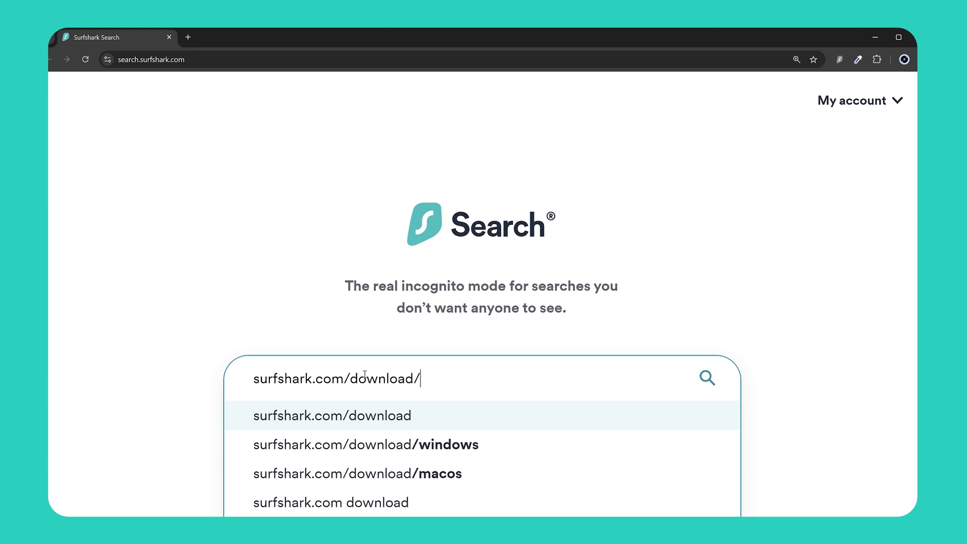
pyautogui.write('windows')
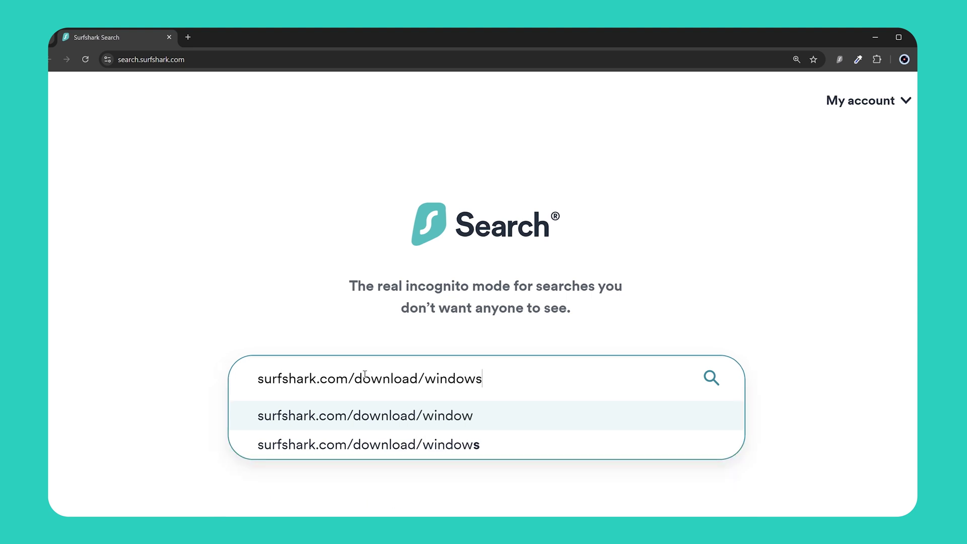
pyautogui.press('Return')
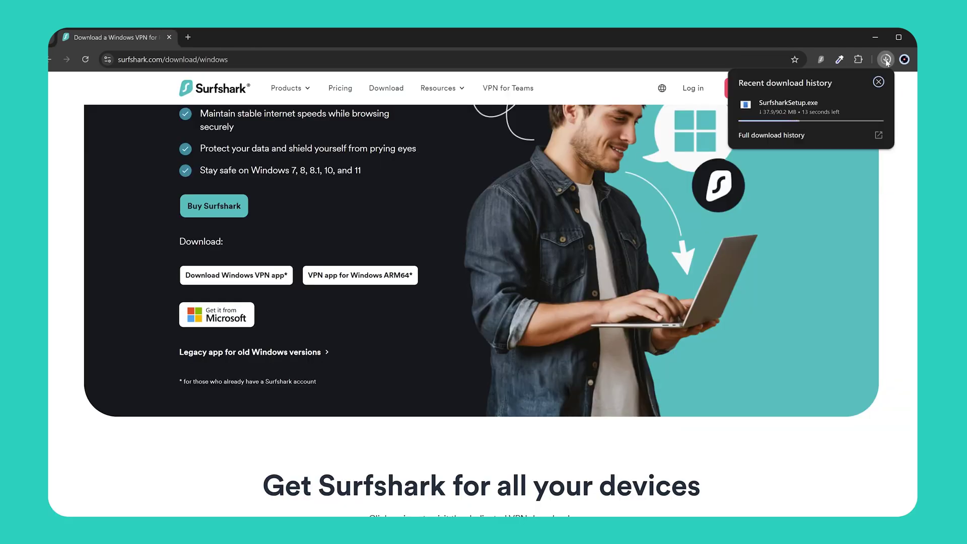
# Move the Windows permission prompt for SurfsharkSetup.exe toward the screen centre.
pyautogui.moveTo(839, 104)
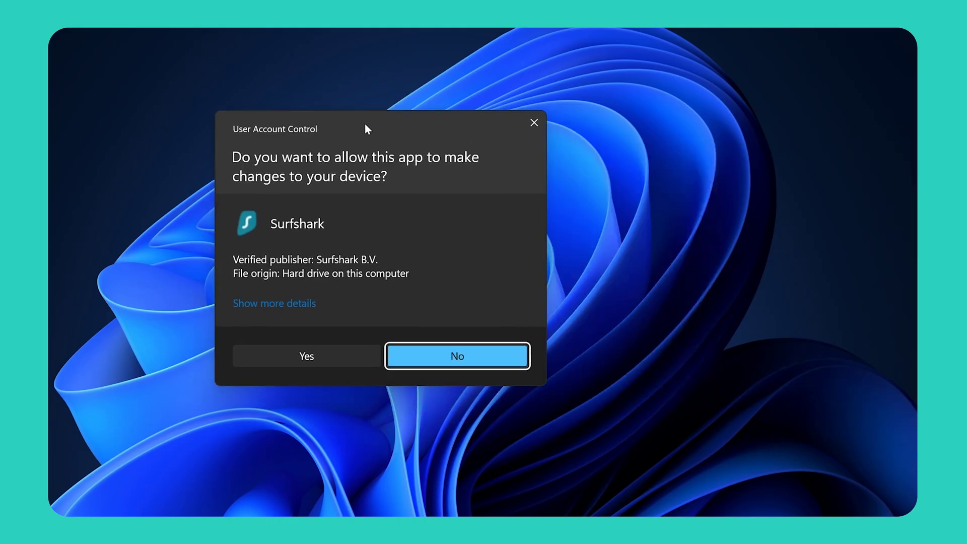
pyautogui.moveTo(364, 123); pyautogui.dragTo(464, 144)
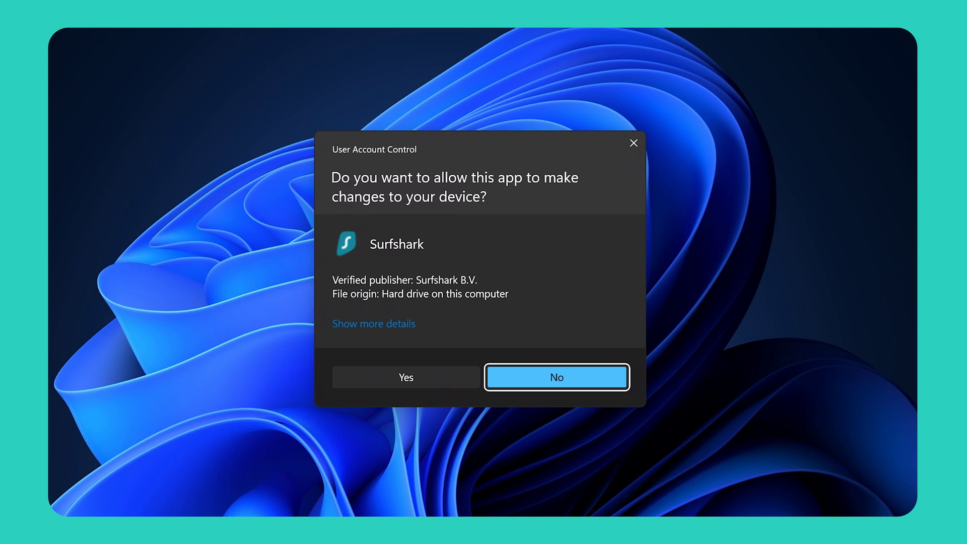
# Allow the installer in User Account Control and start installing Surfshark One Security Suite.
pyautogui.click(429, 377)
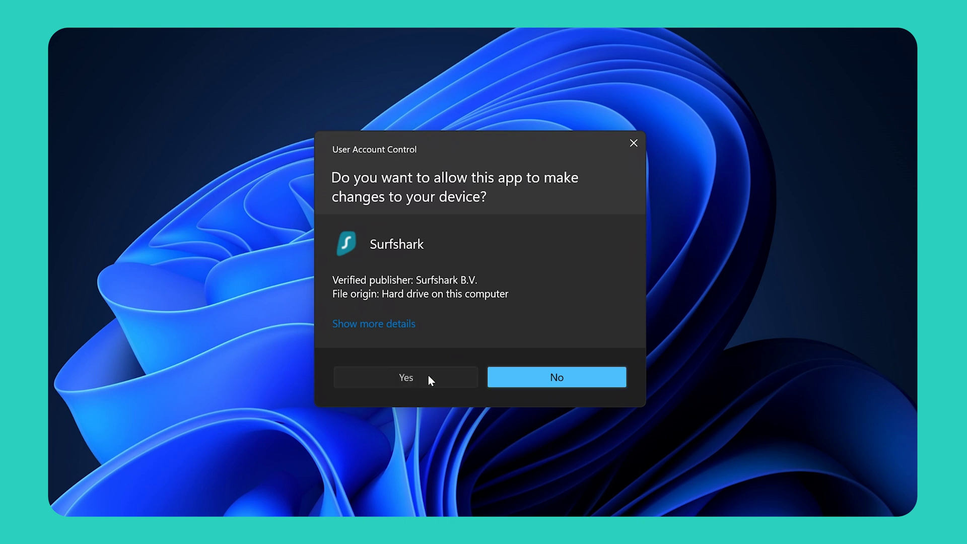
pyautogui.click(530, 398)
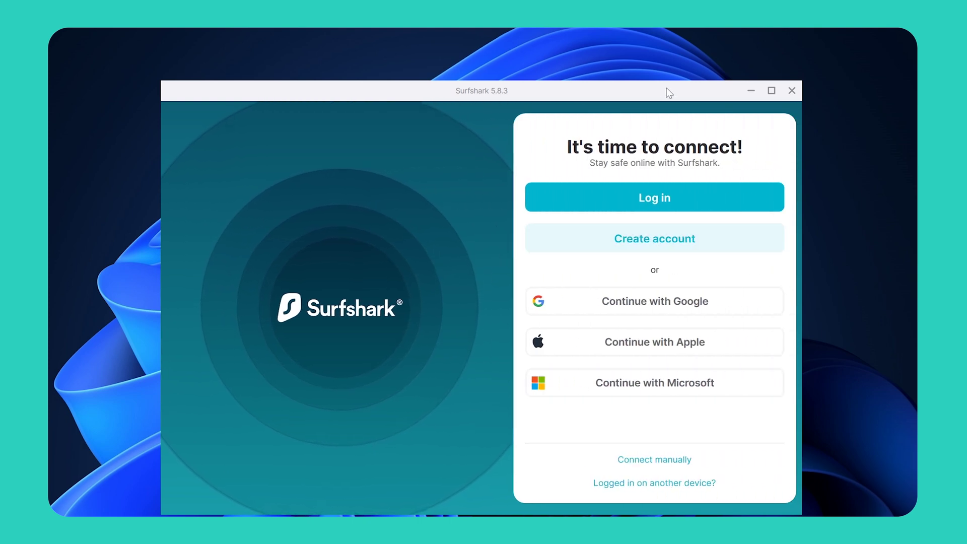
# Log in to Surfshark with the account email and password.
pyautogui.moveTo(667, 87); pyautogui.dragTo(665, 62)
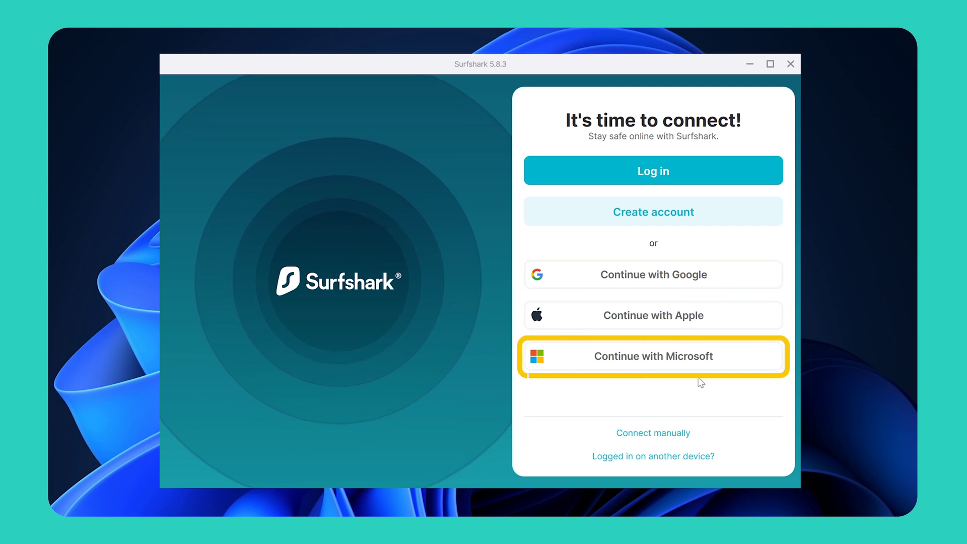
pyautogui.click(660, 182)
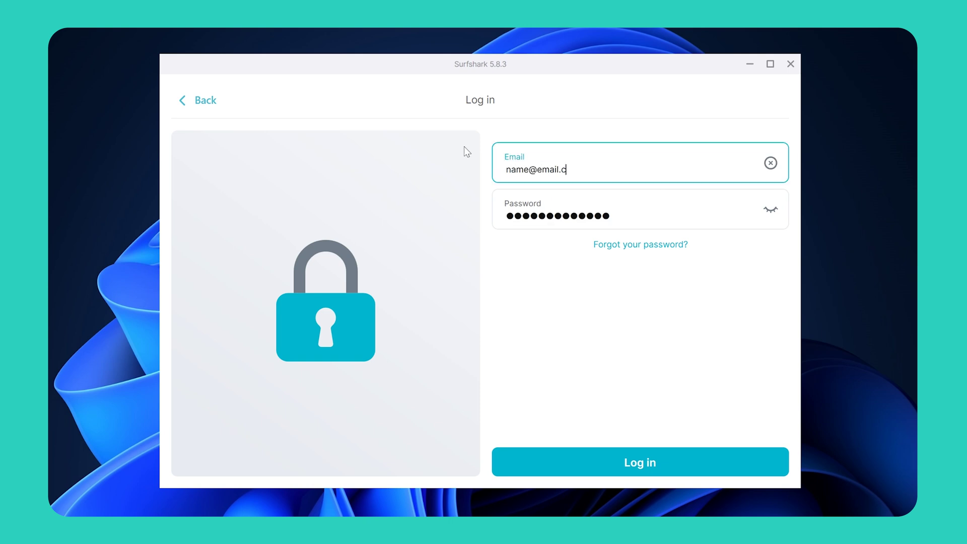
pyautogui.click(666, 218)
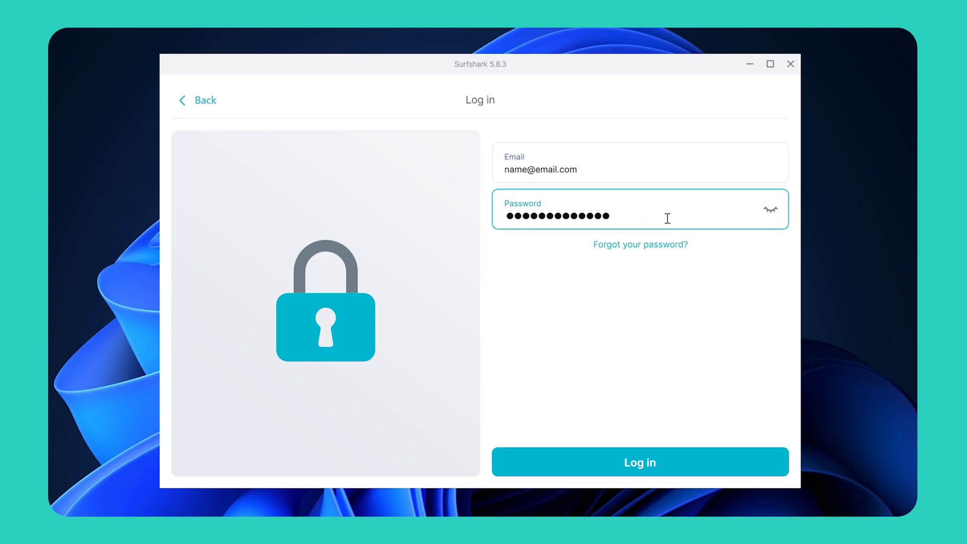
pyautogui.click(632, 460)
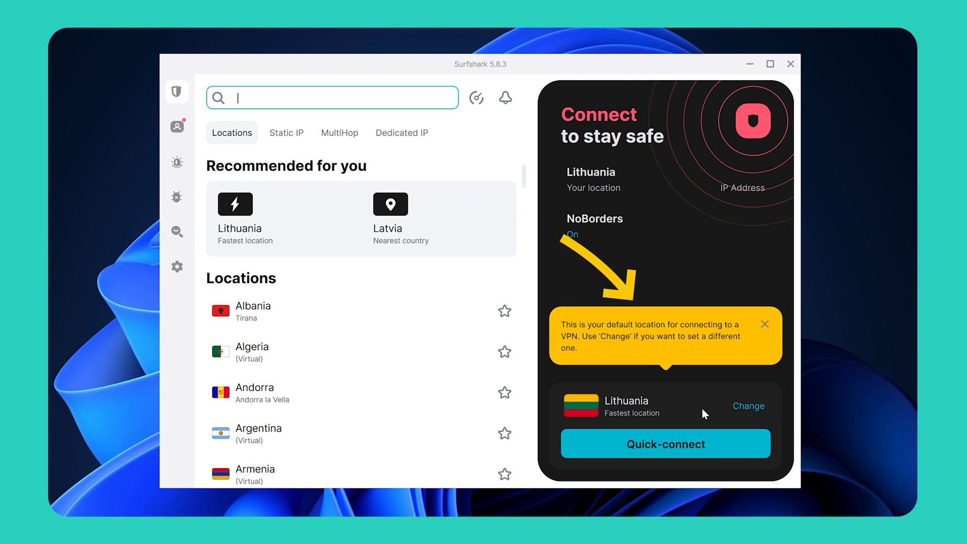
# Dismiss the startup tips, quick-connect to the fastest location, then disconnect.
pyautogui.click(765, 324)
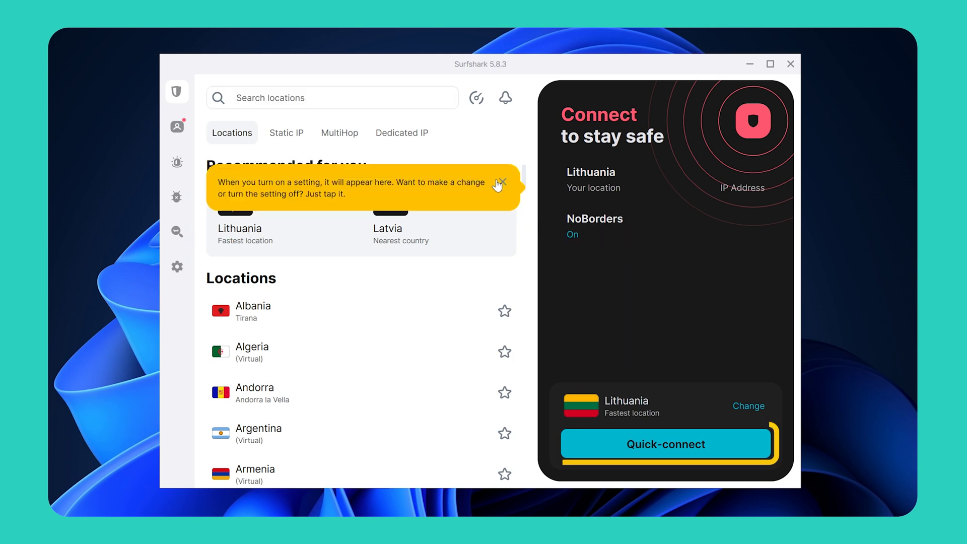
pyautogui.click(503, 182)
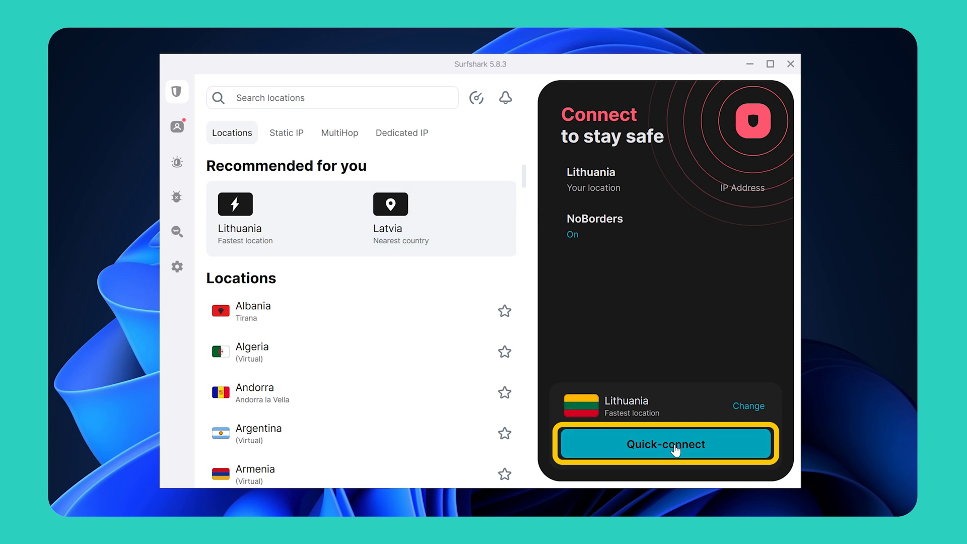
pyautogui.click(676, 450)
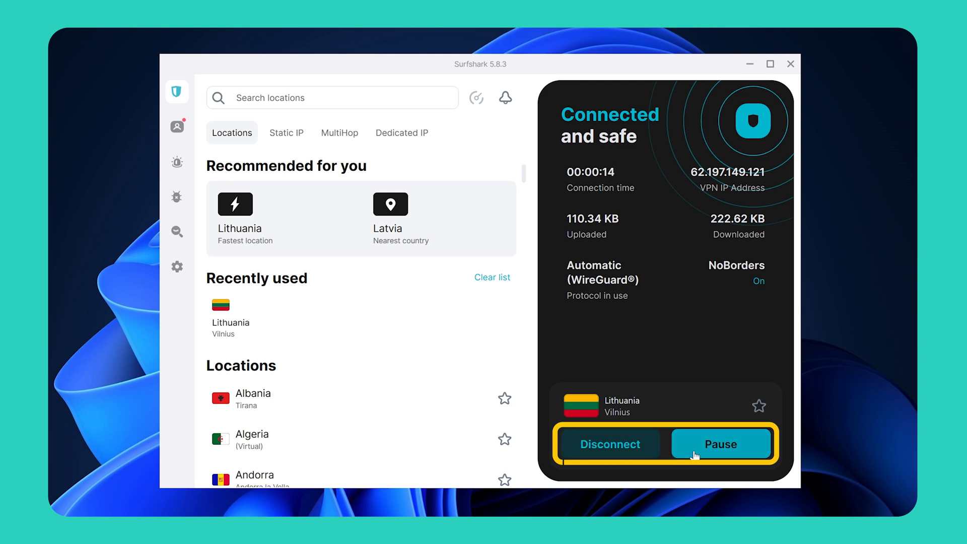
pyautogui.click(637, 454)
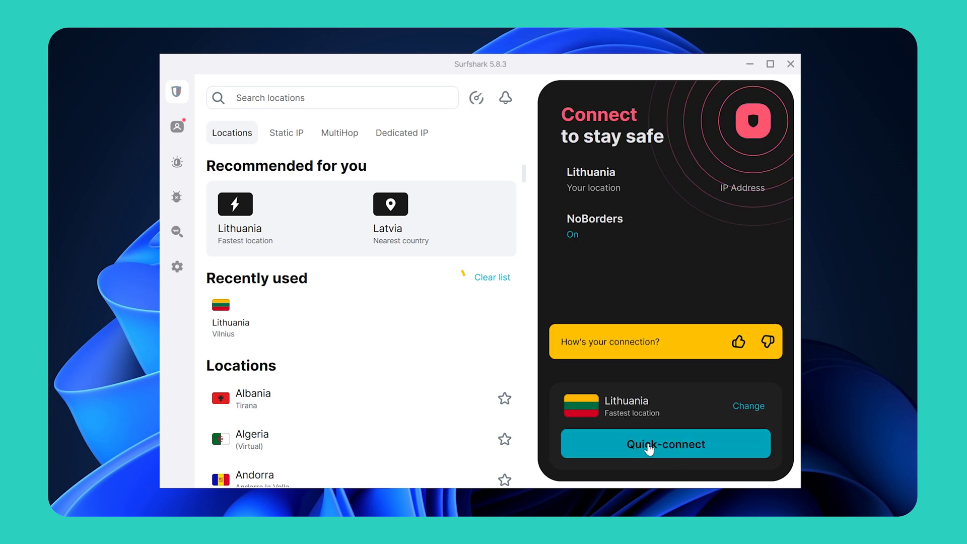
# Change the preferred location to Albania and connect through it.
pyautogui.click(742, 414)
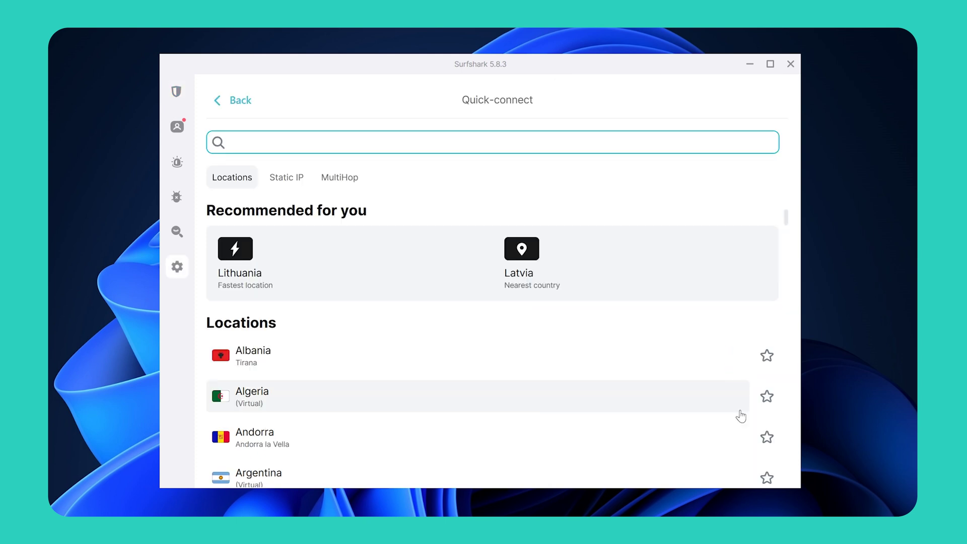
pyautogui.click(678, 359)
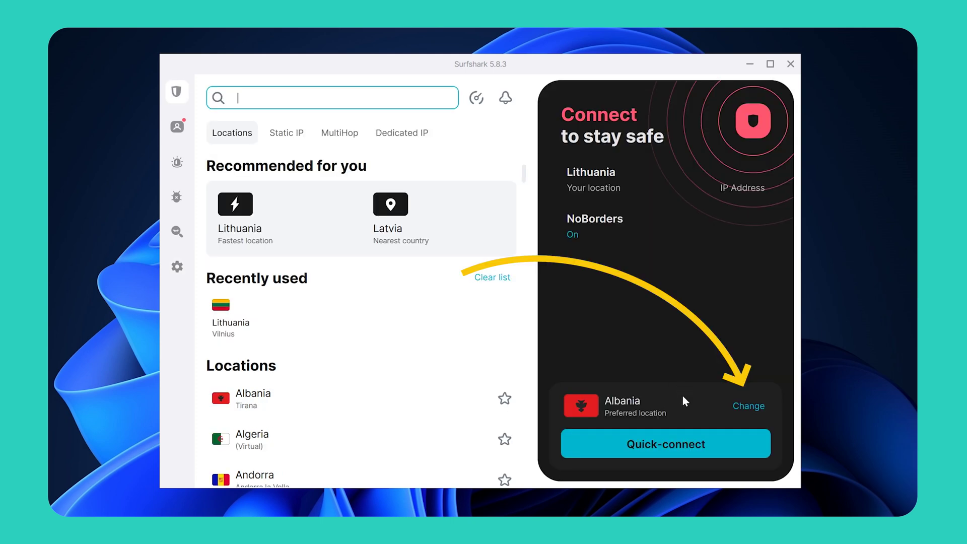
pyautogui.click(706, 453)
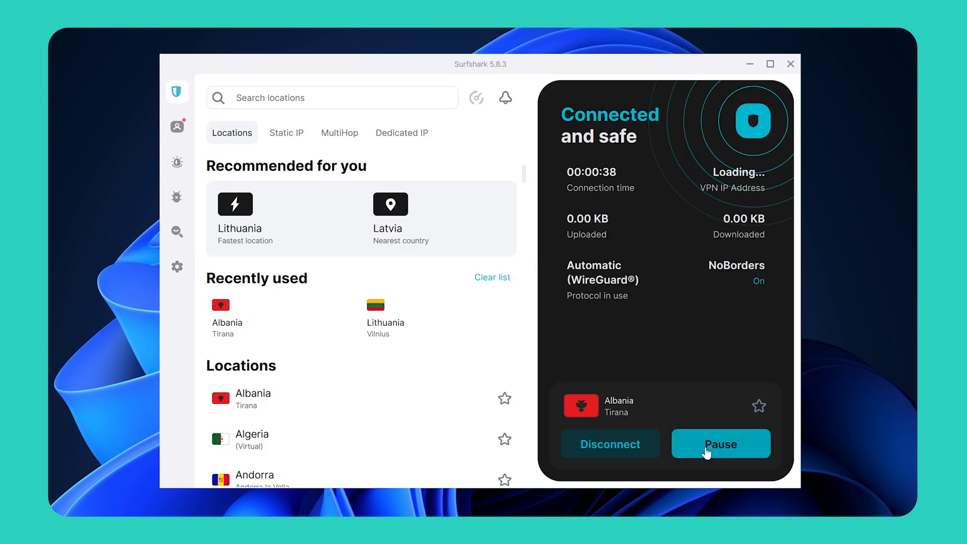
# Switch the VPN connection to Algeria and confirm the location change.
pyautogui.scroll(-1, 479, 283)
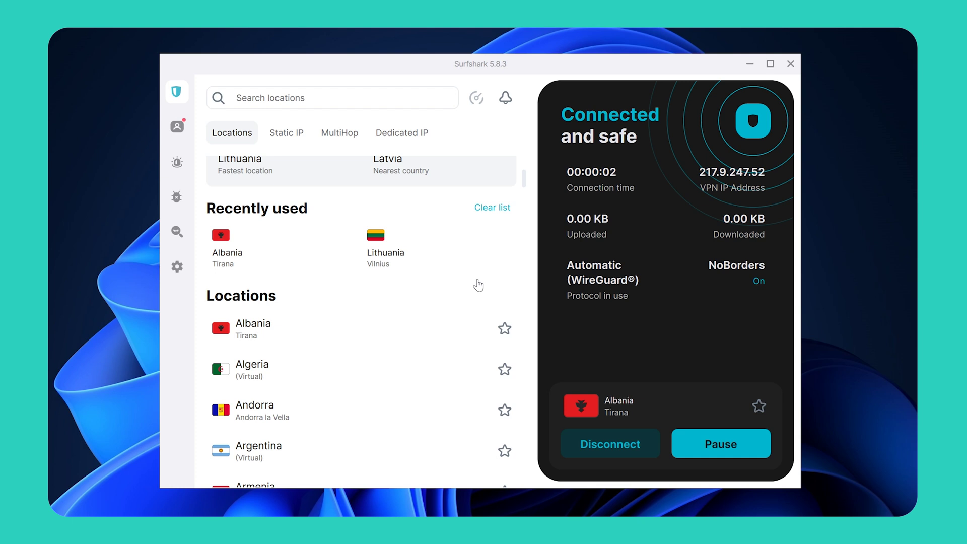
pyautogui.scroll(-6, 479, 285)
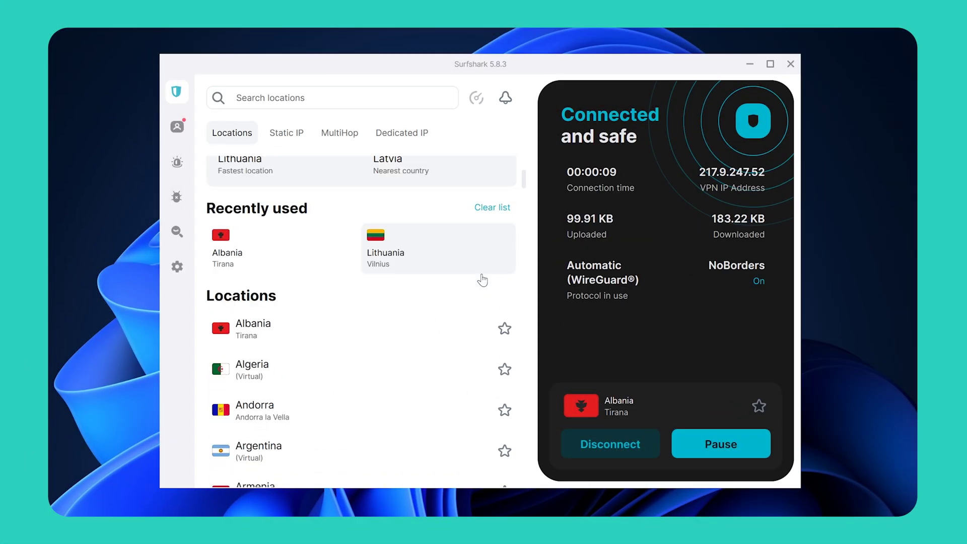
pyautogui.scroll(2, 483, 280)
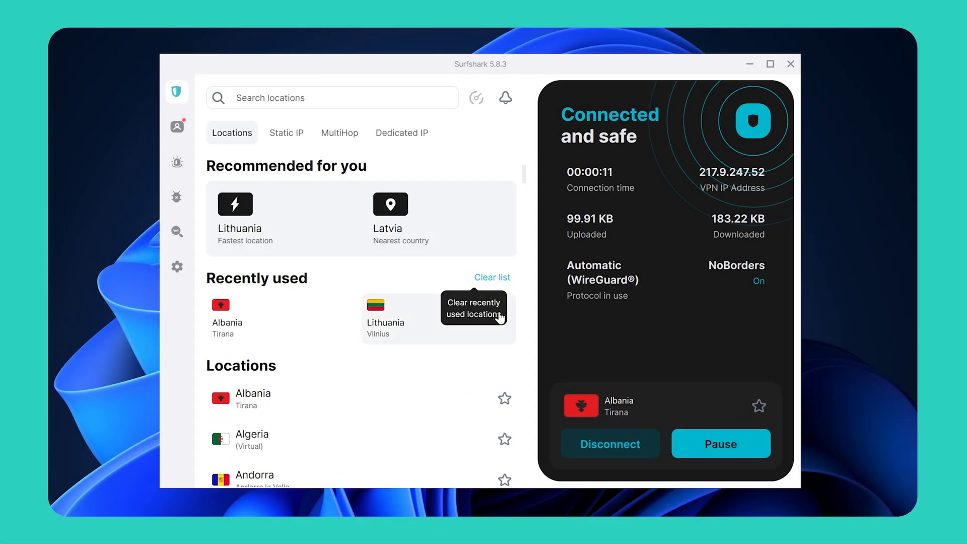
pyautogui.click(373, 434)
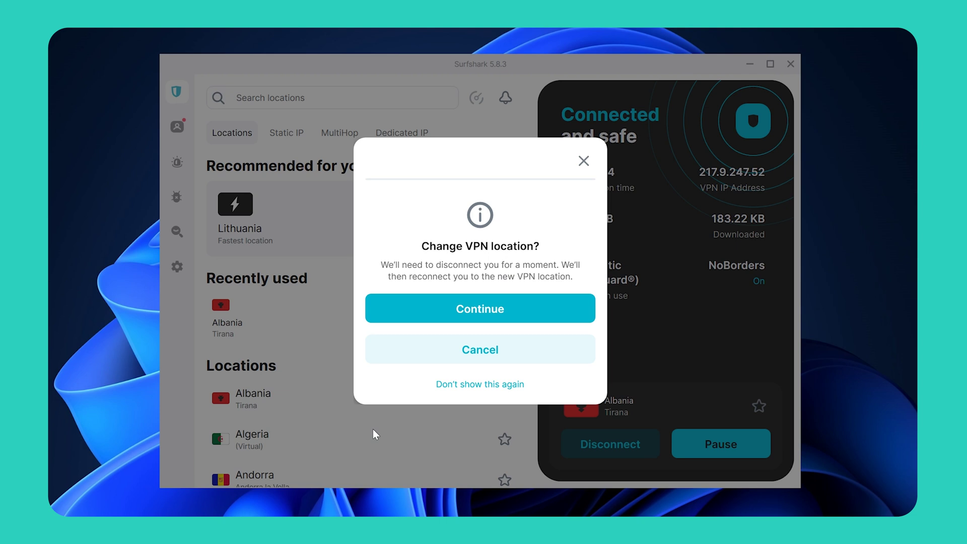
pyautogui.click(513, 318)
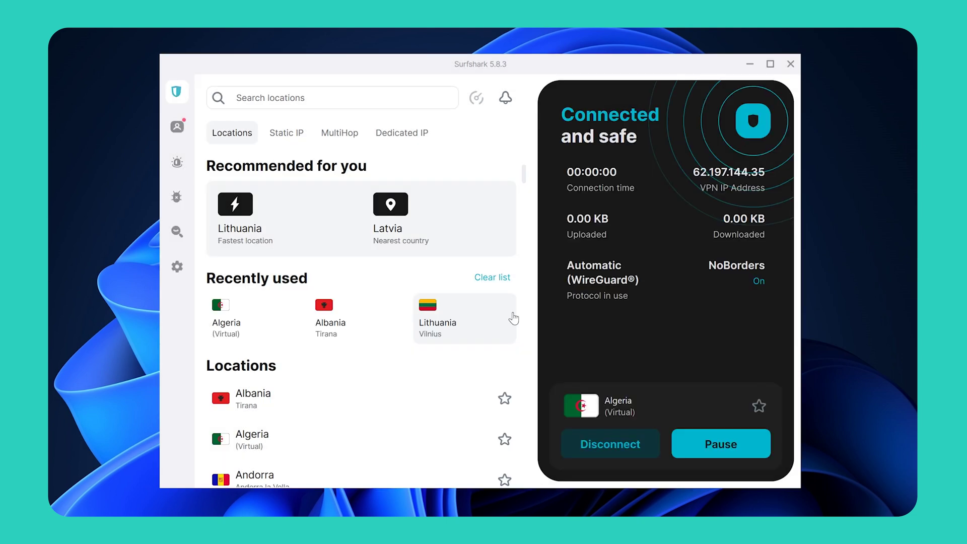
# Star Albania in the Locations list to add it to Favorites.
pyautogui.scroll(-2, 513, 318)
pyautogui.scroll(-1, 514, 282)
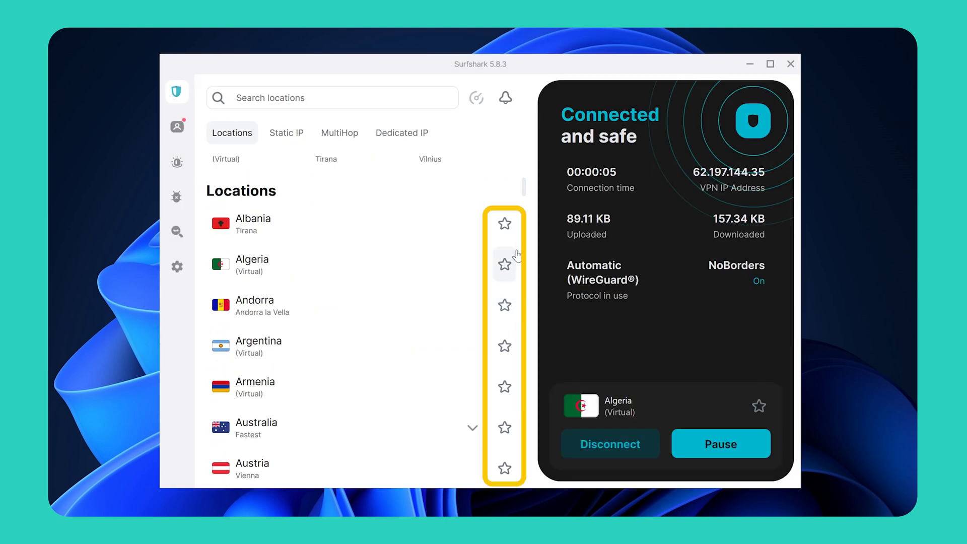
pyautogui.click(508, 223)
pyautogui.scroll(1, 227, 237)
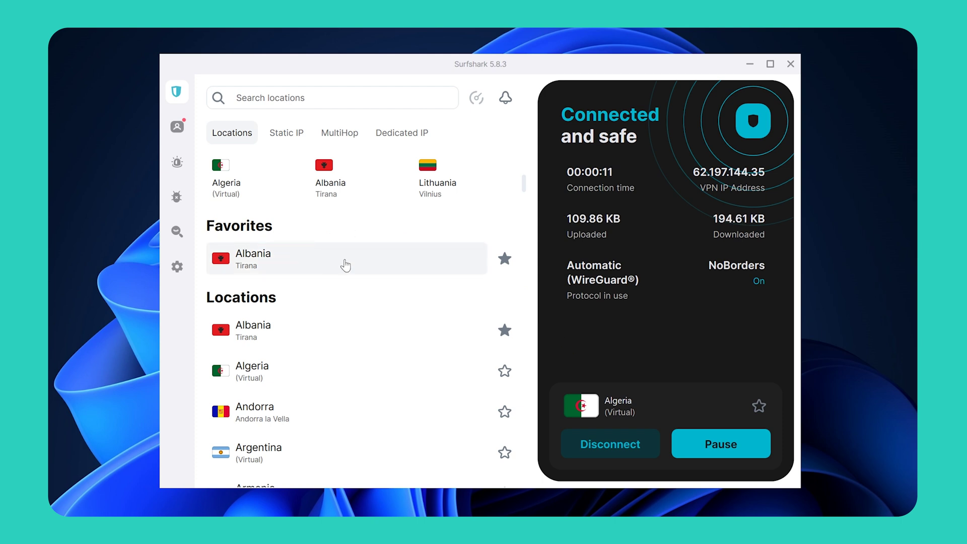
pyautogui.scroll(3, 347, 263)
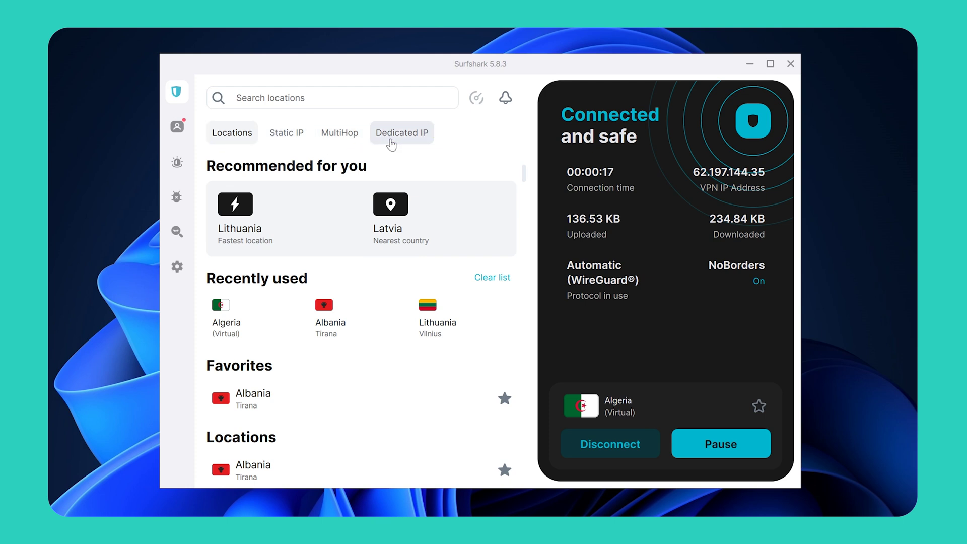
# Browse the Static IP and MultiHop tabs and dismiss the MultiHop introduction.
pyautogui.click(297, 143)
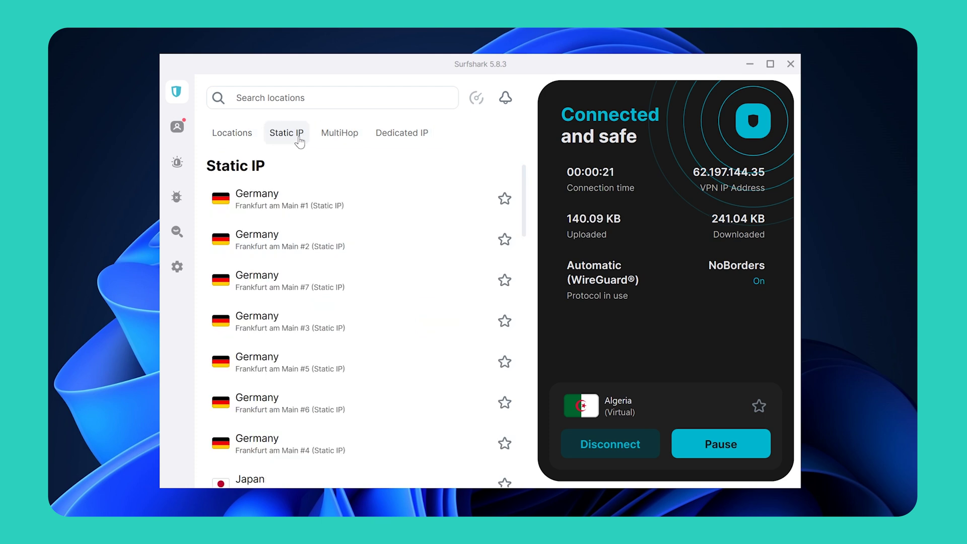
pyautogui.click(339, 136)
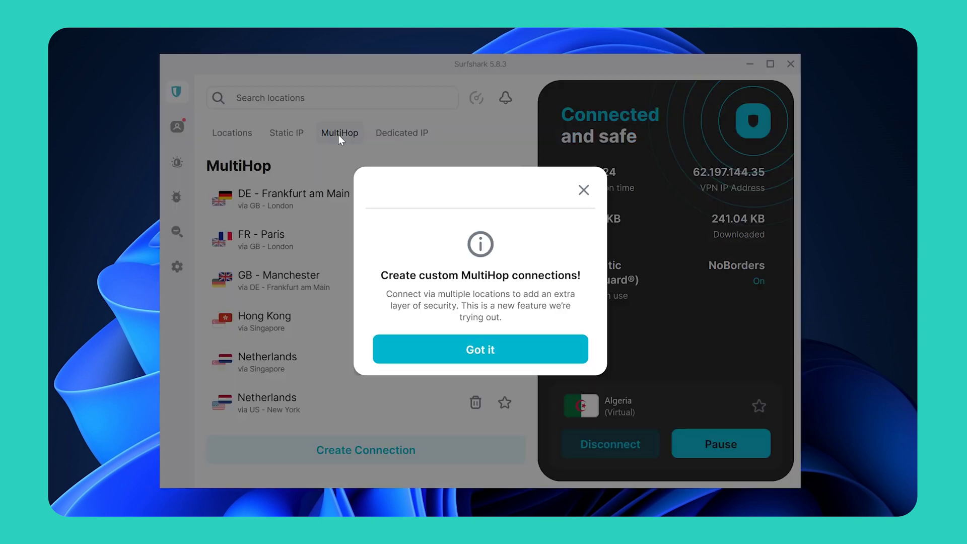
pyautogui.click(529, 361)
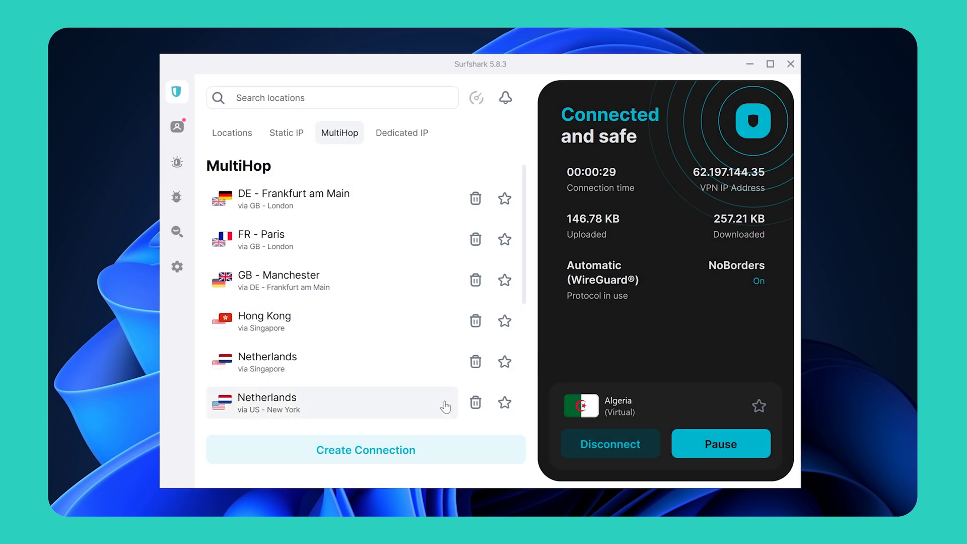
# Create and connect a MultiHop route from Albania to Algeria, then view Dedicated IP info.
pyautogui.click(395, 453)
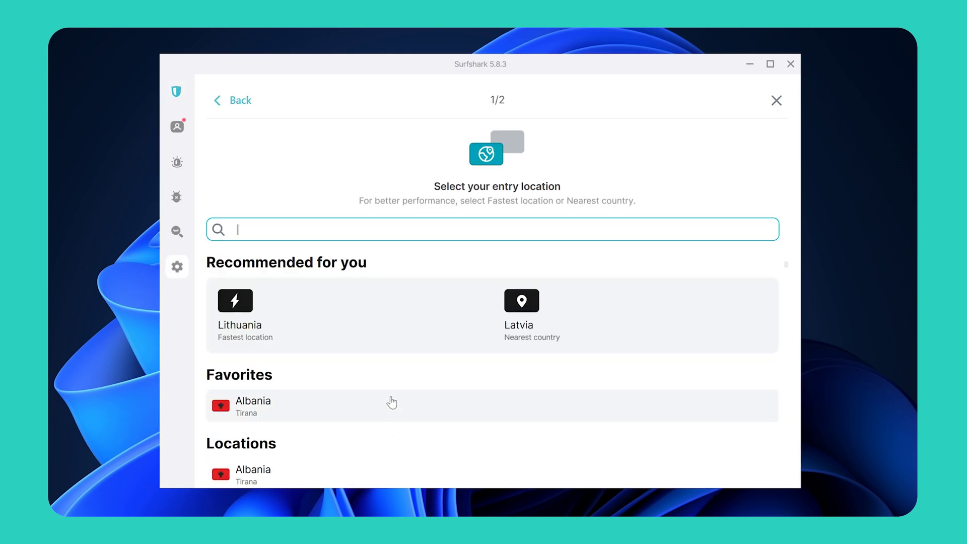
pyautogui.click(391, 401)
pyautogui.click(404, 283)
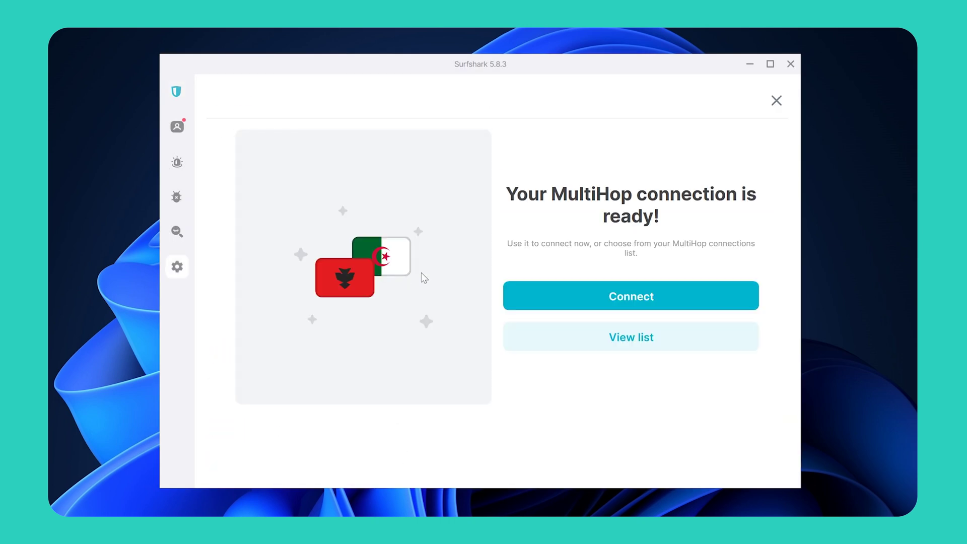
pyautogui.click(571, 305)
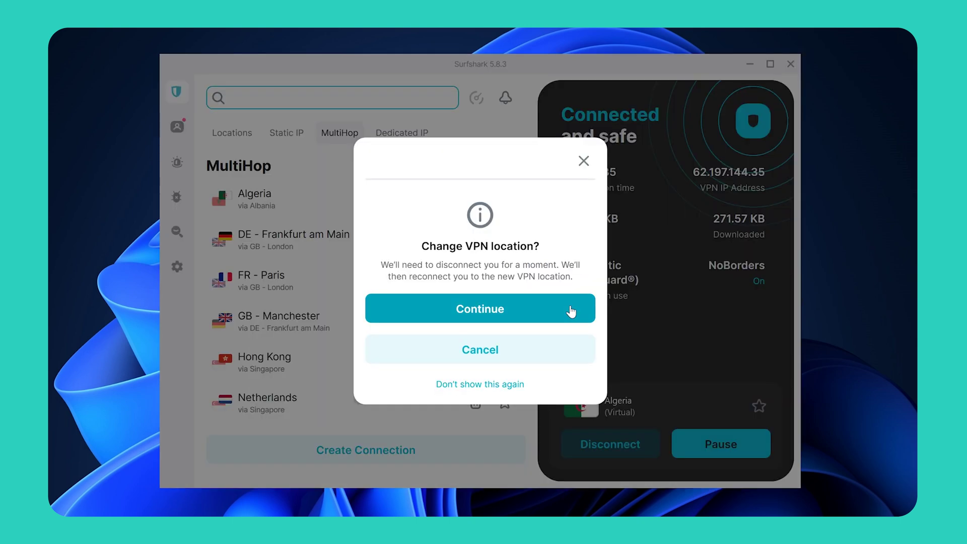
pyautogui.click(571, 311)
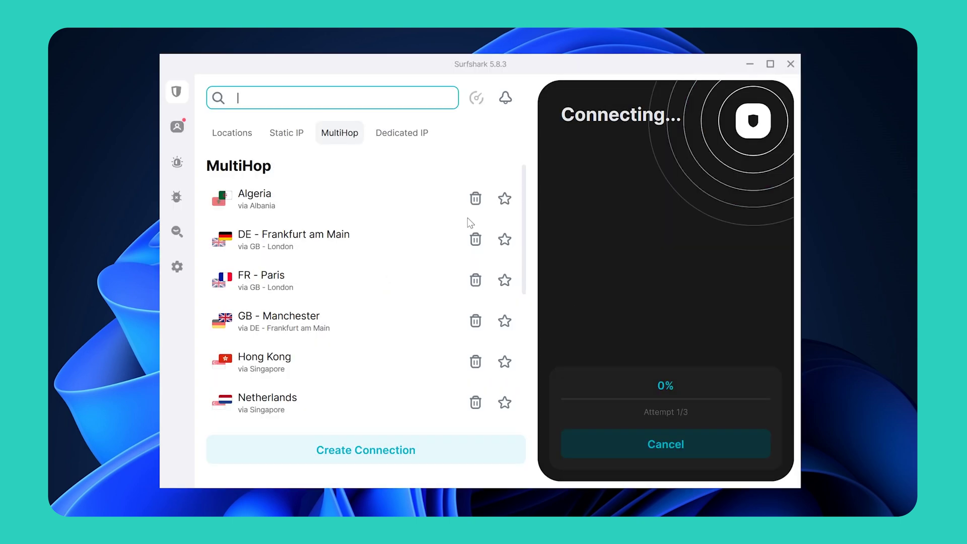
pyautogui.click(388, 143)
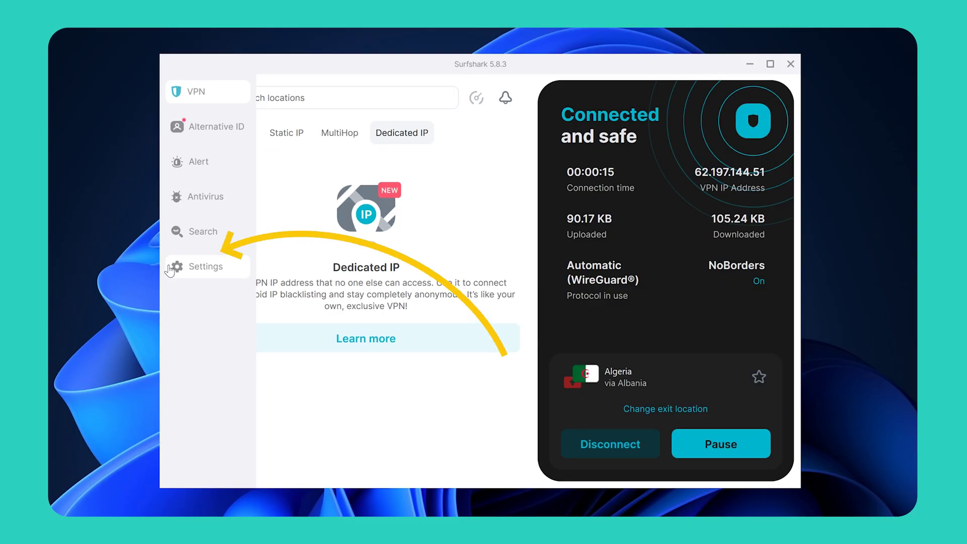
# Turn on Auto-connect in Surfshark's VPN settings.
pyautogui.click(171, 269)
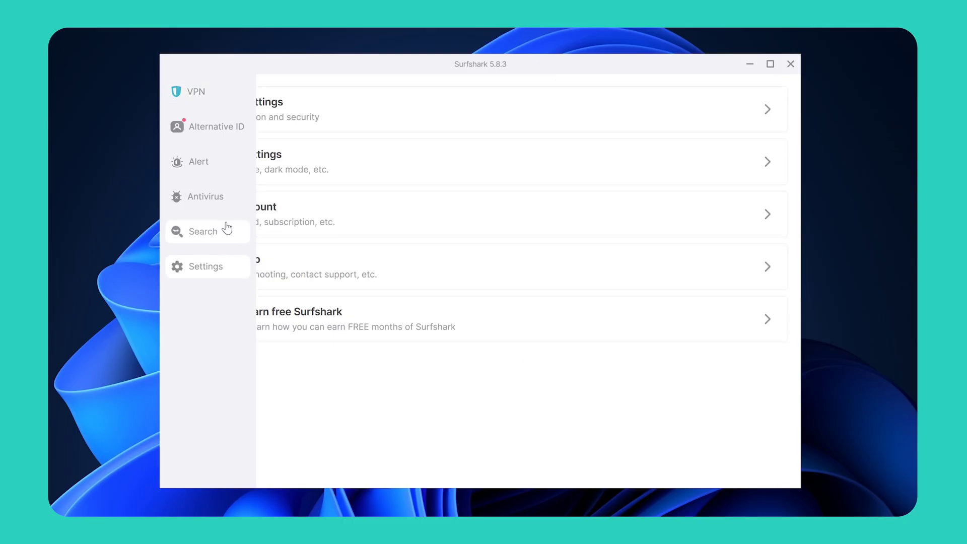
pyautogui.click(408, 127)
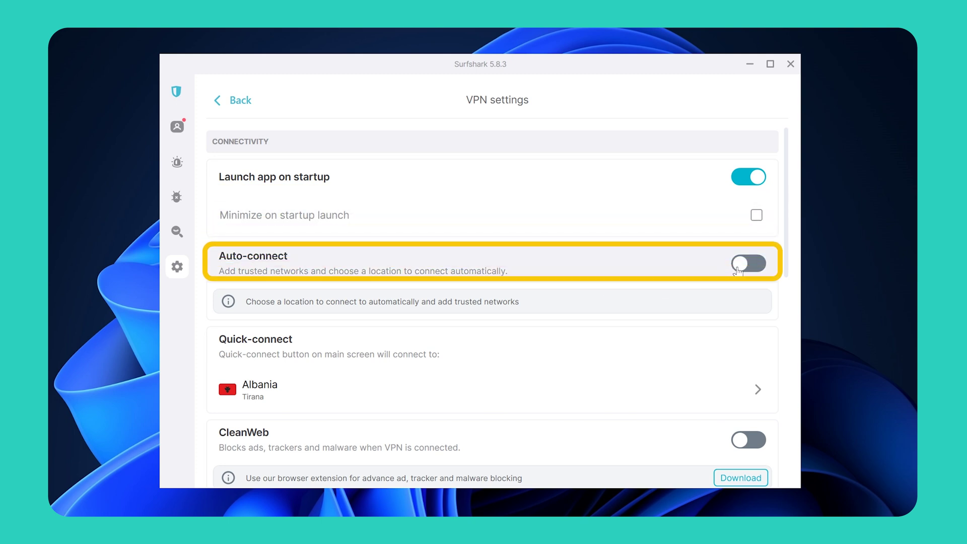
pyautogui.click(739, 271)
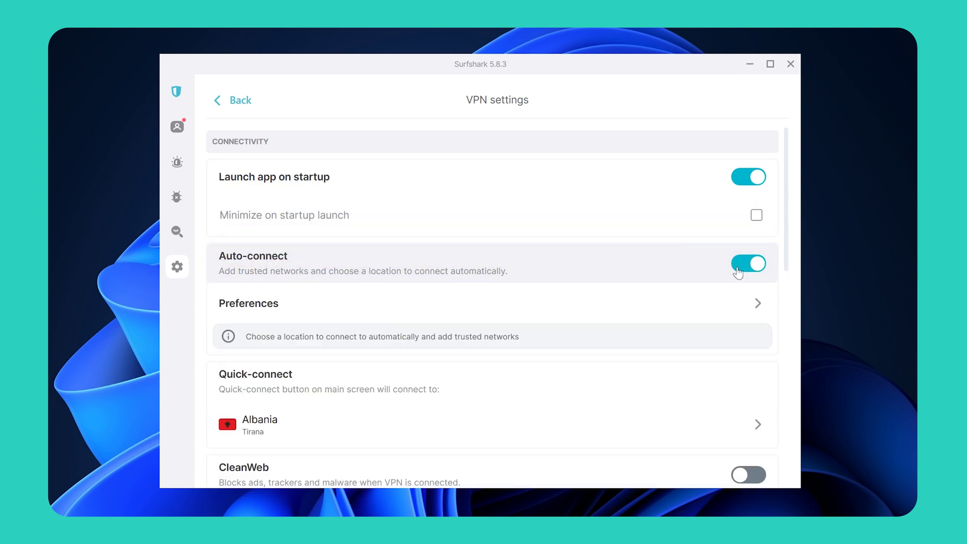
# Enable CleanWeb ad and tracker blocking and restart the VPN to apply it.
pyautogui.scroll(-2, 739, 272)
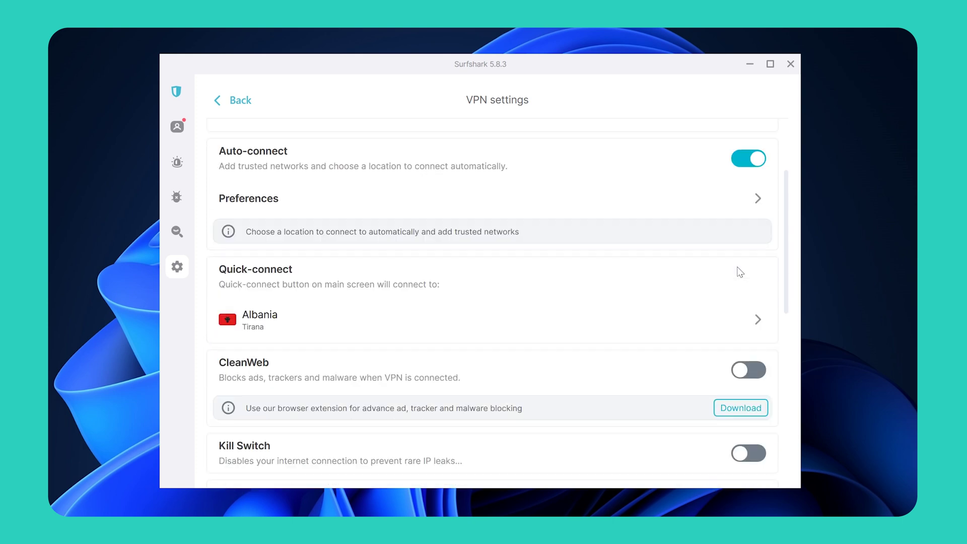
pyautogui.scroll(-1, 702, 285)
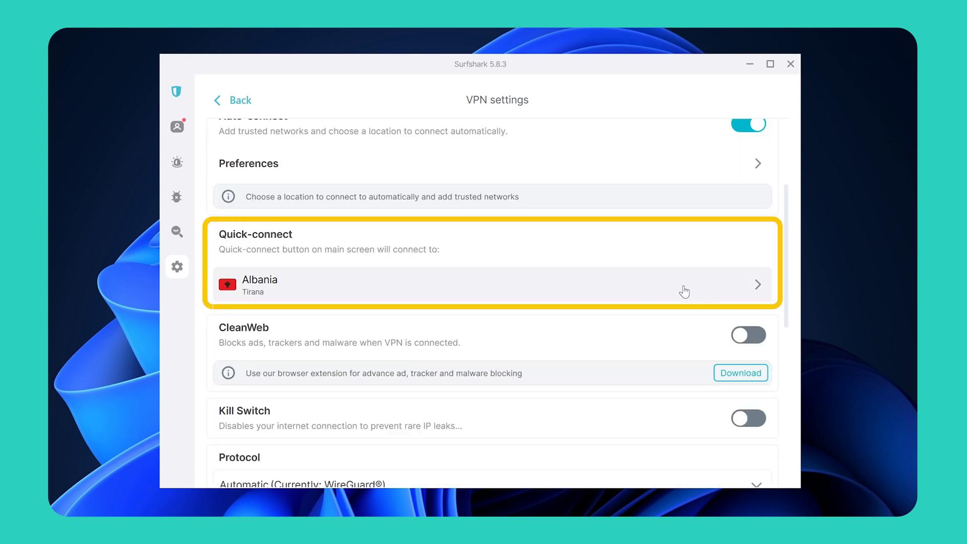
pyautogui.scroll(-3, 726, 292)
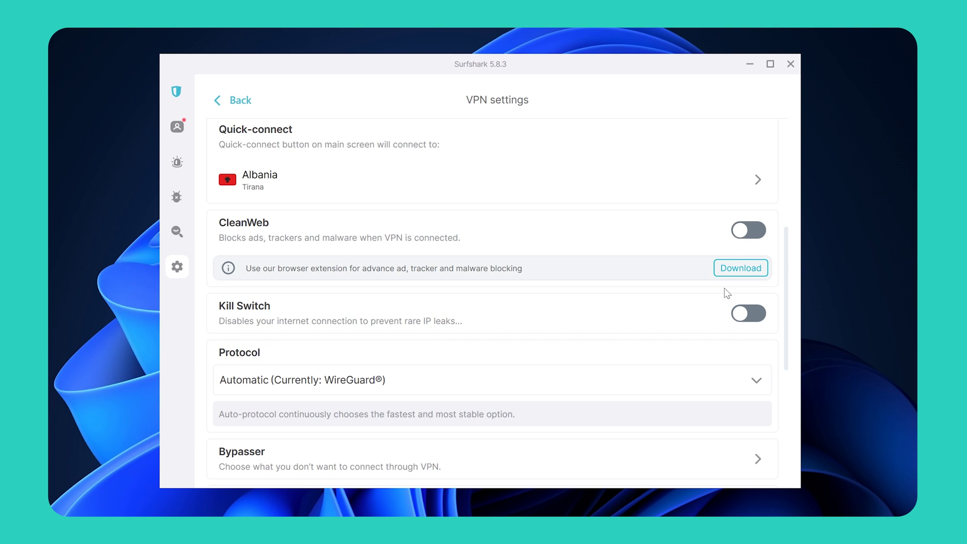
pyautogui.click(748, 230)
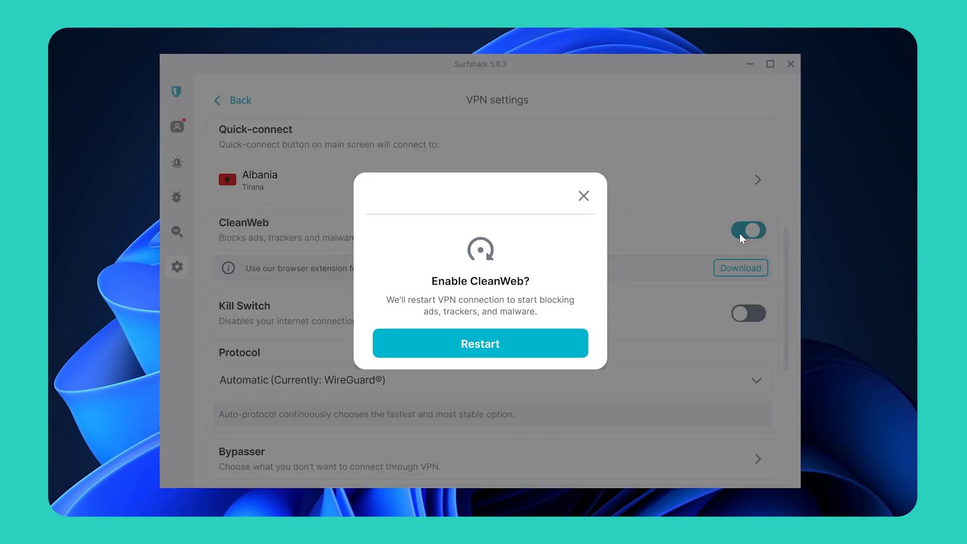
pyautogui.click(546, 344)
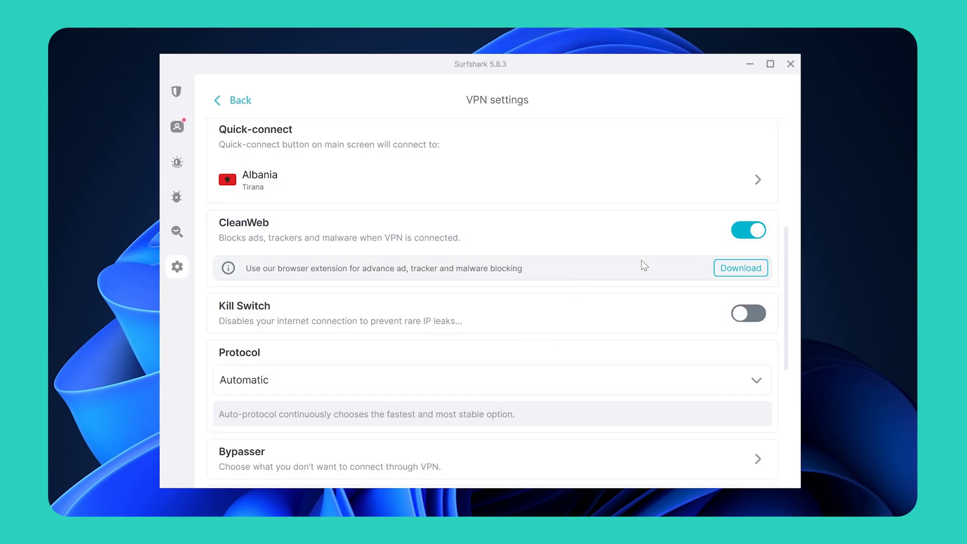
pyautogui.scroll(-1, 655, 289)
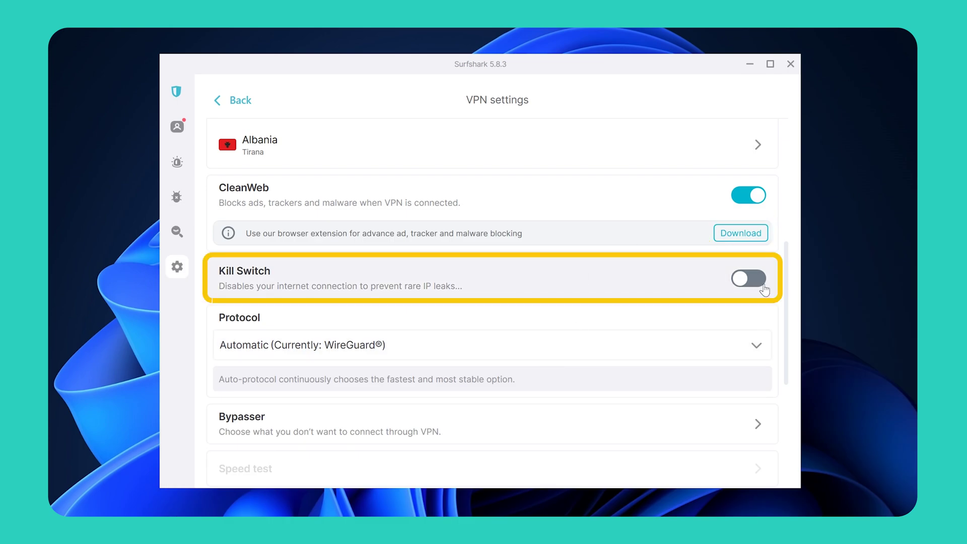
# Turn on the Kill Switch in soft mode and check the VPN protocol choices.
pyautogui.click(751, 279)
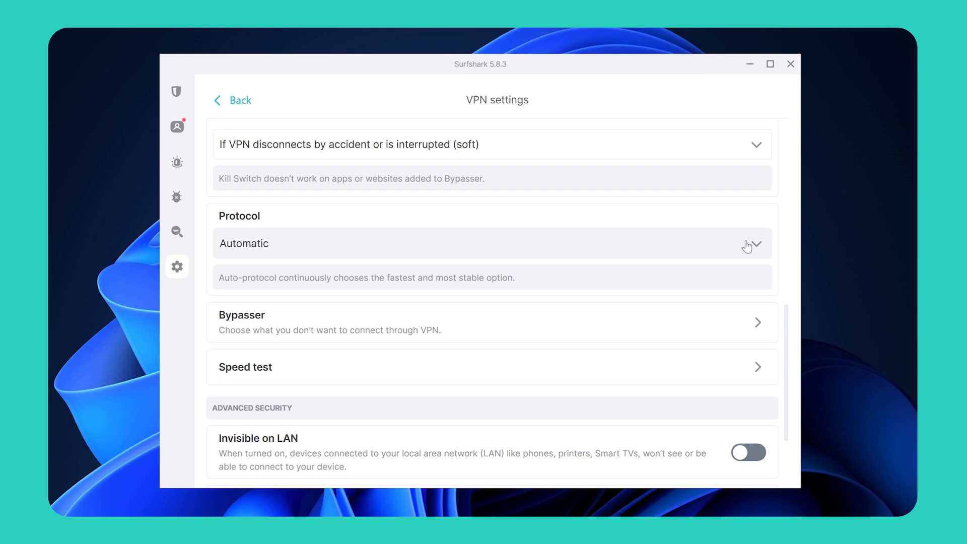
pyautogui.click(748, 247)
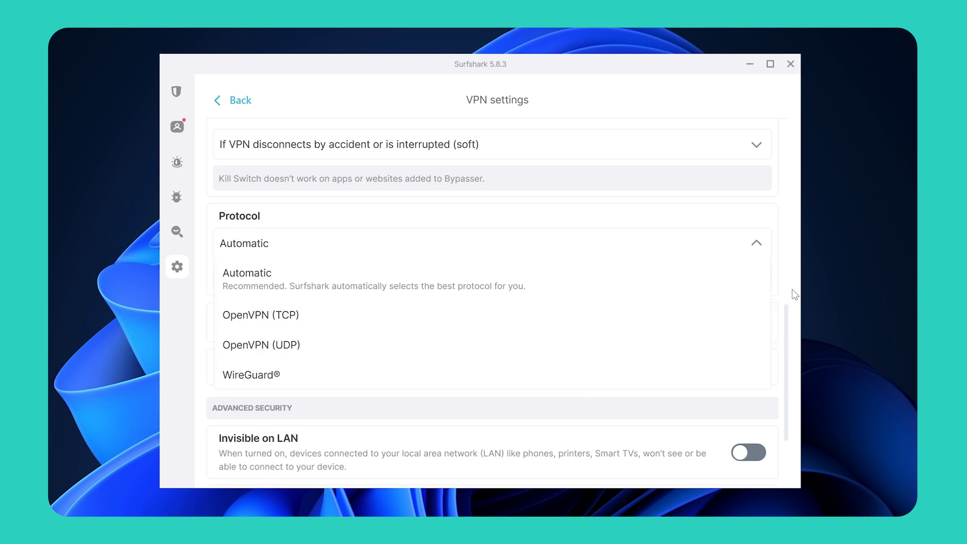
# Keep the protocol on Automatic, then look over Bypasser and Speed test without running a test.
pyautogui.click(779, 302)
pyautogui.scroll(-1, 709, 324)
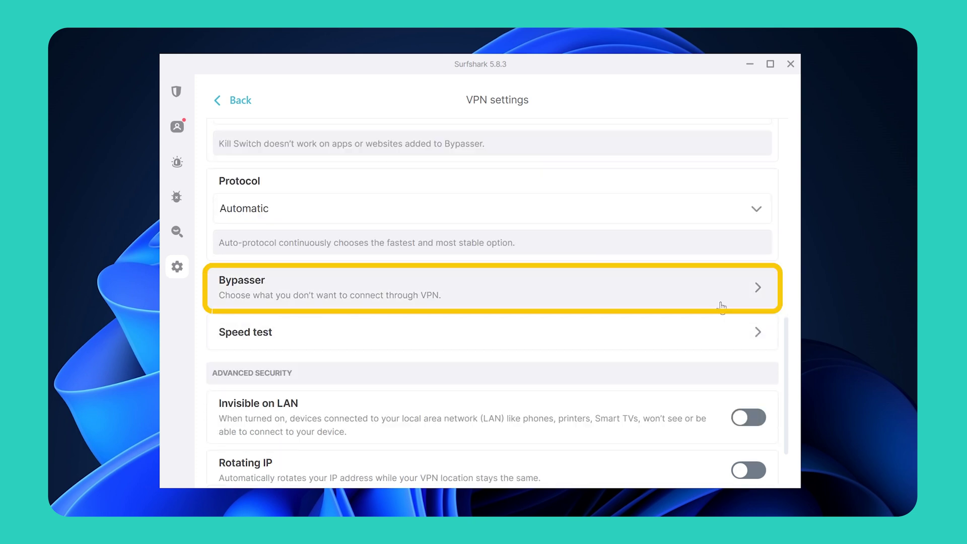
pyautogui.click(722, 304)
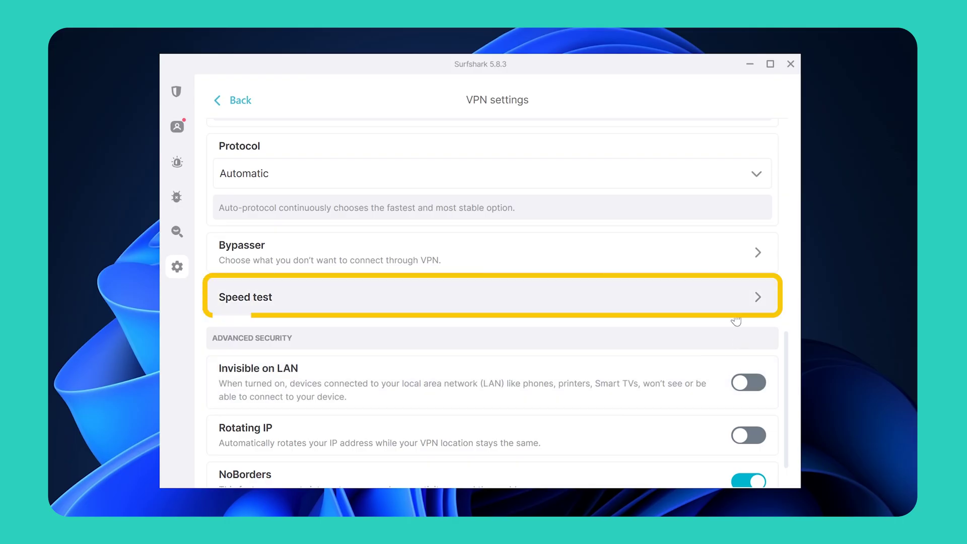
pyautogui.click(736, 318)
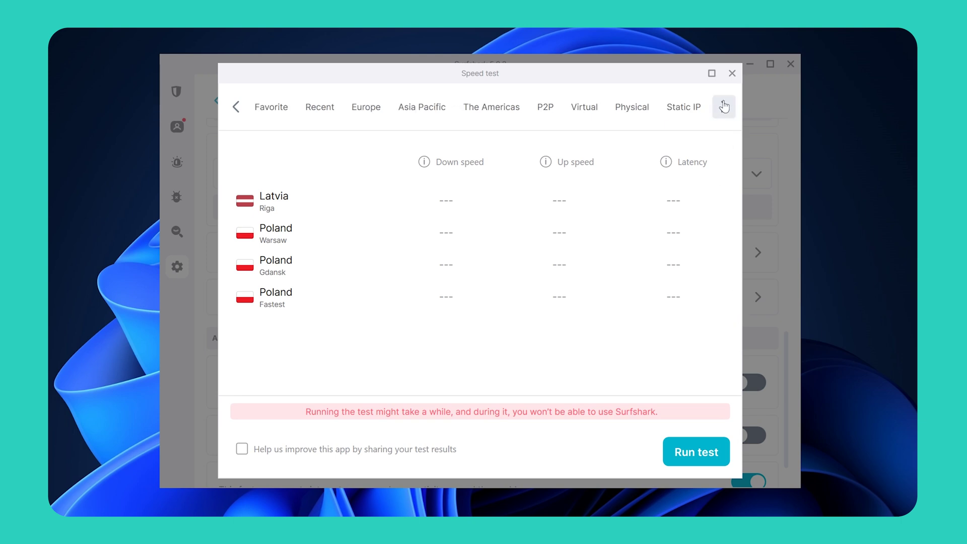
pyautogui.click(732, 73)
pyautogui.scroll(-1, 549, 342)
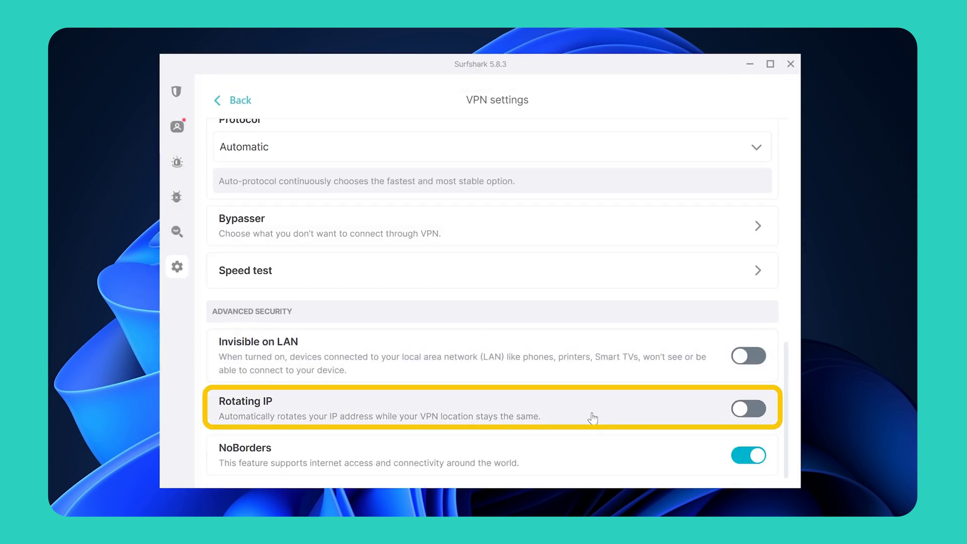
# Switch on Rotating IP in Advanced Security and dismiss its 'turned ON' notice.
pyautogui.click(744, 425)
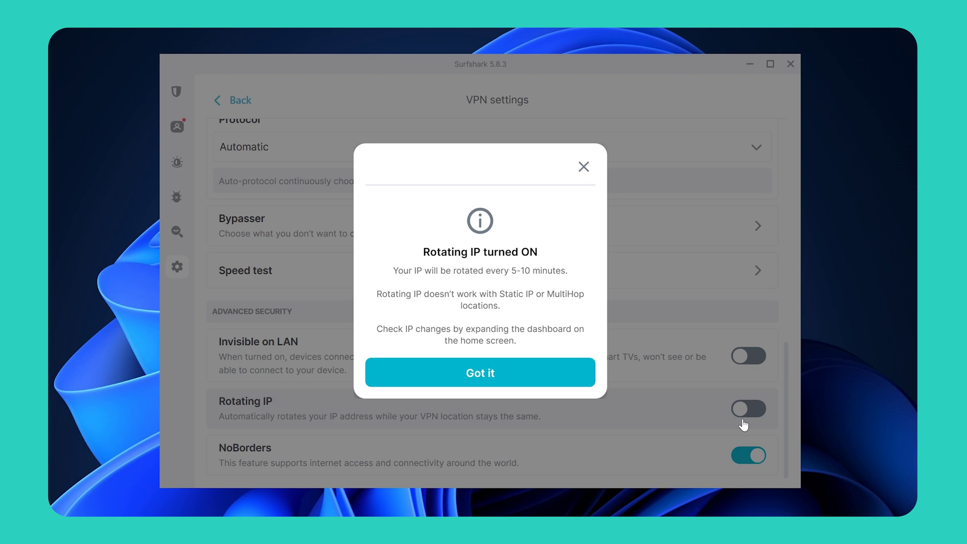
pyautogui.click(555, 379)
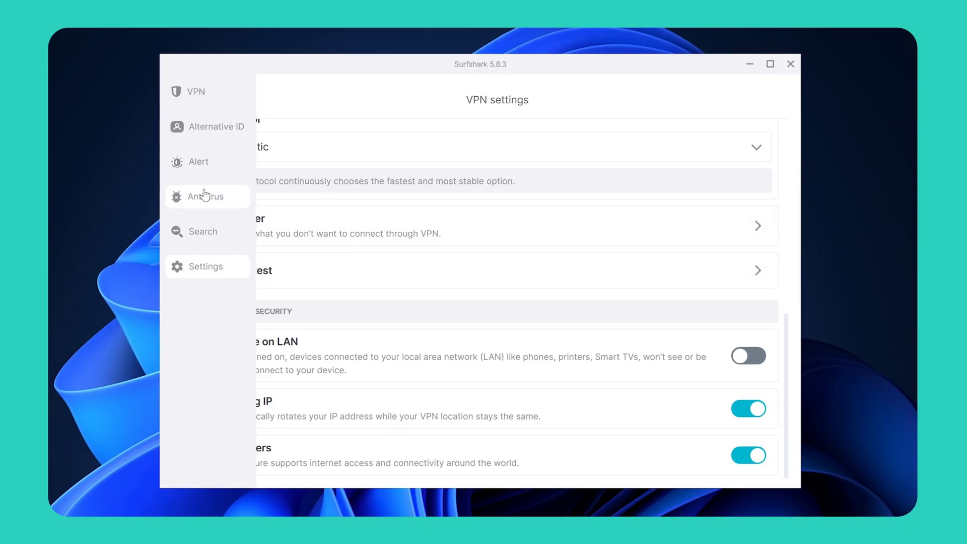
# Review the Alternative ID page's alternate number, email and Alt persona details.
pyautogui.click(235, 123)
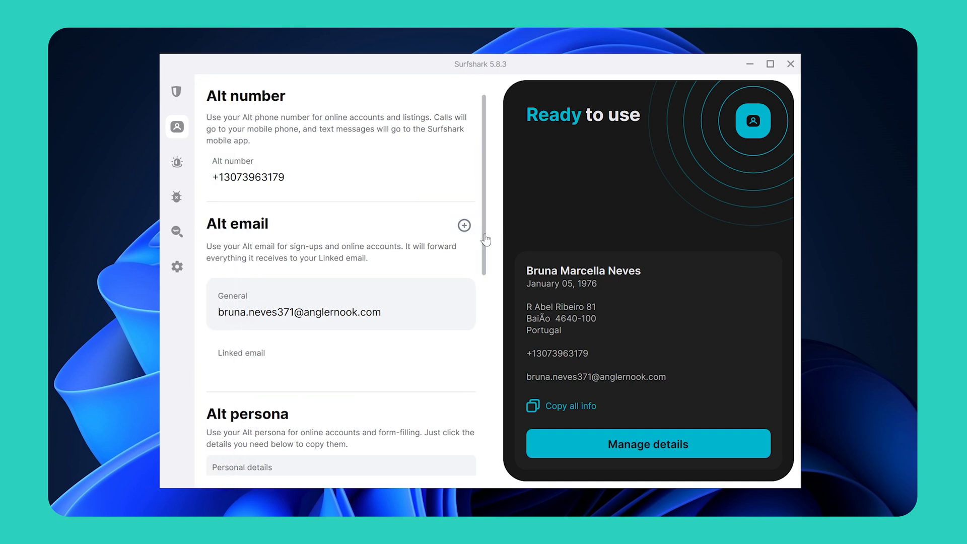
pyautogui.moveTo(486, 241); pyautogui.dragTo(531, 432)
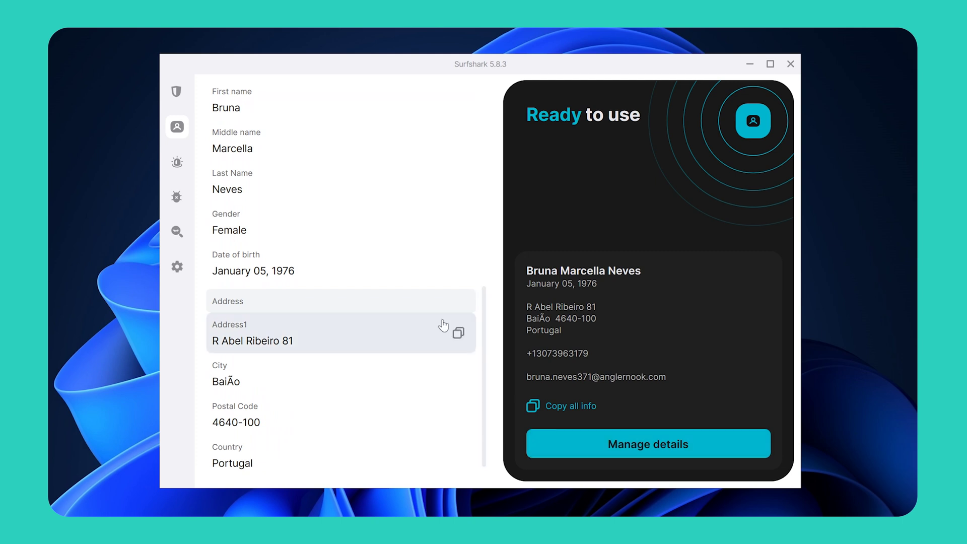
pyautogui.moveTo(179, 165)
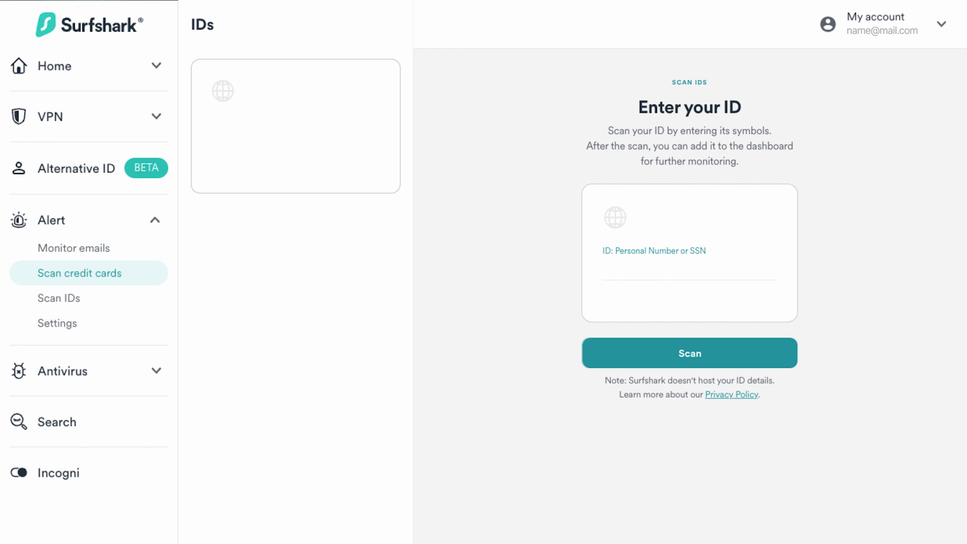
# Run the data-breach scan on the entered ID, then go to Antivirus.
pyautogui.press('Return')
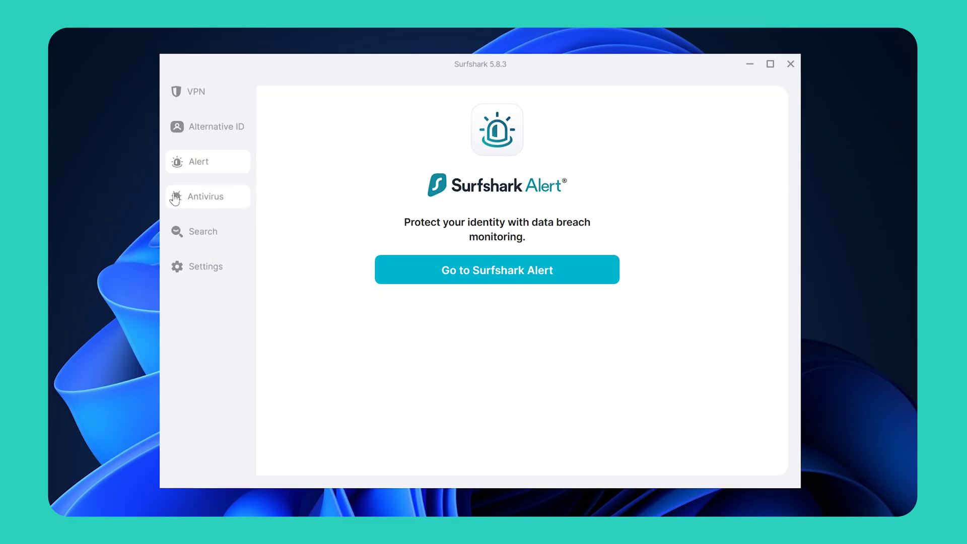
pyautogui.click(175, 198)
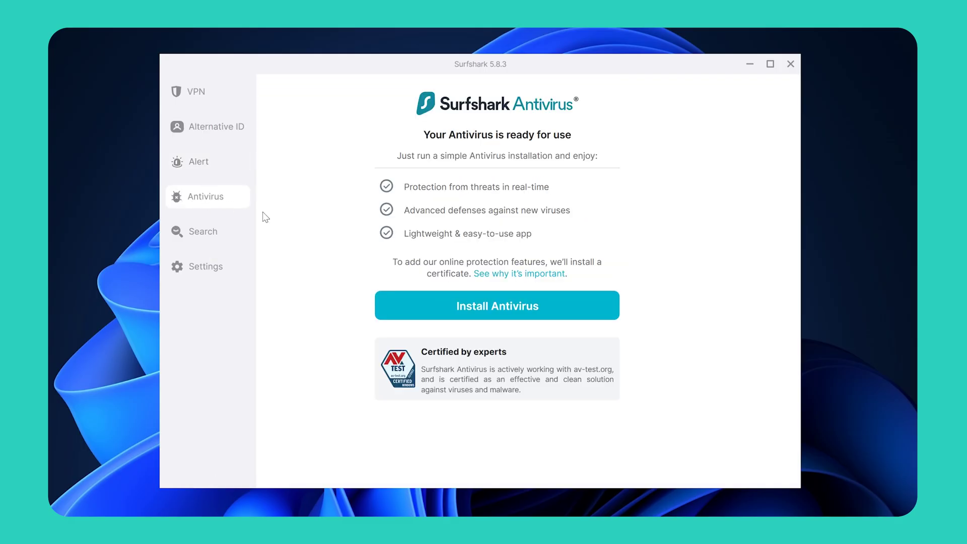
# Install Surfshark Antivirus, look over its settings, and run a Quick scan.
pyautogui.click(500, 314)
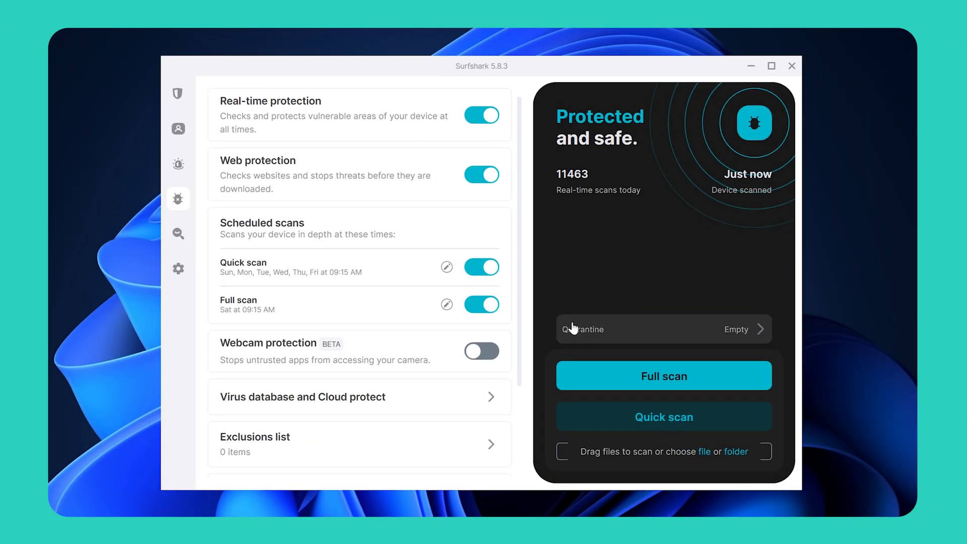
pyautogui.scroll(-3, 479, 295)
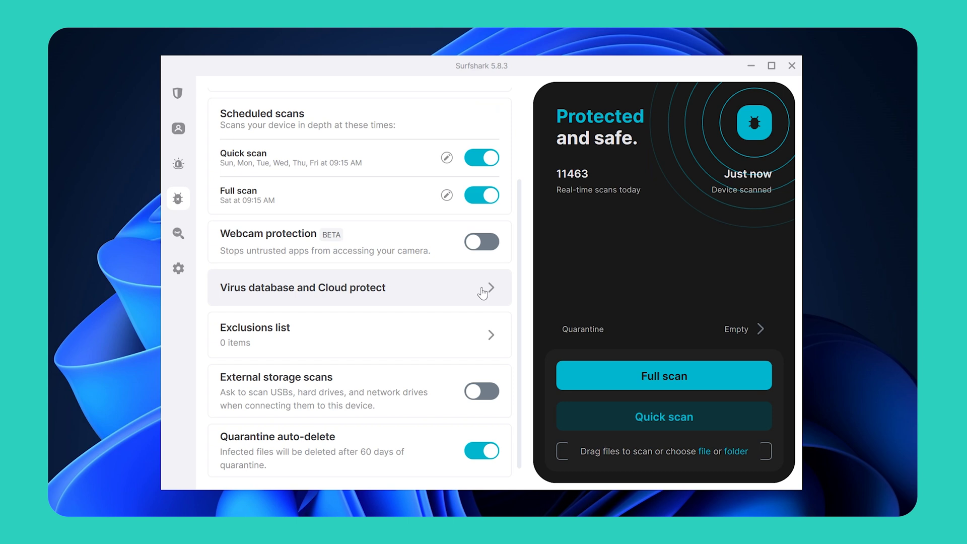
pyautogui.scroll(3, 489, 287)
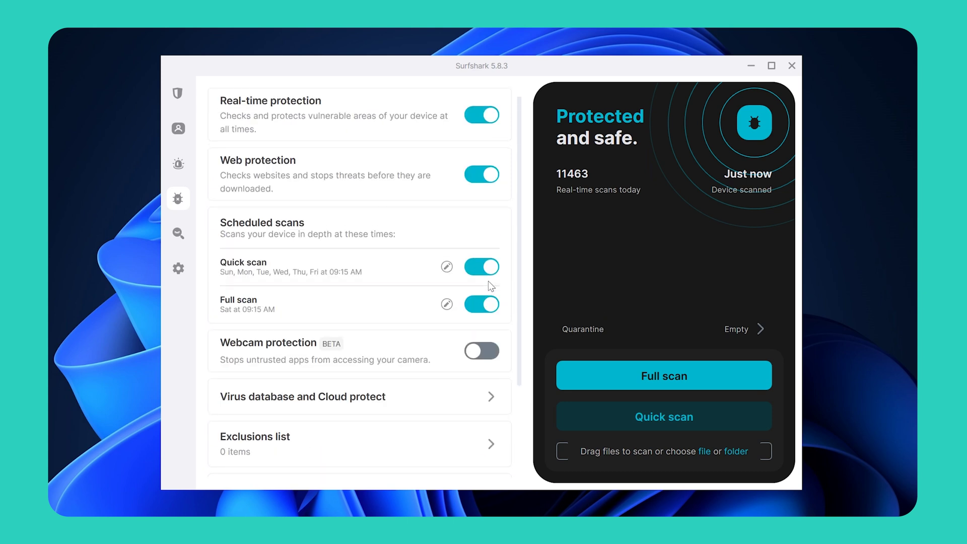
pyautogui.scroll(-3, 488, 286)
pyautogui.scroll(3, 489, 286)
pyautogui.click(674, 430)
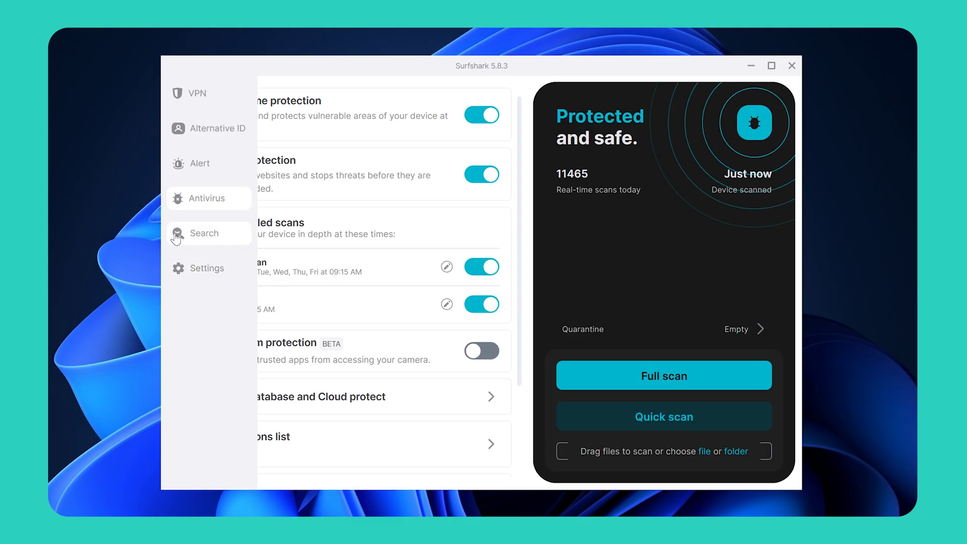
# Search for 'dog' with Surfshark's private Search tool.
pyautogui.click(176, 236)
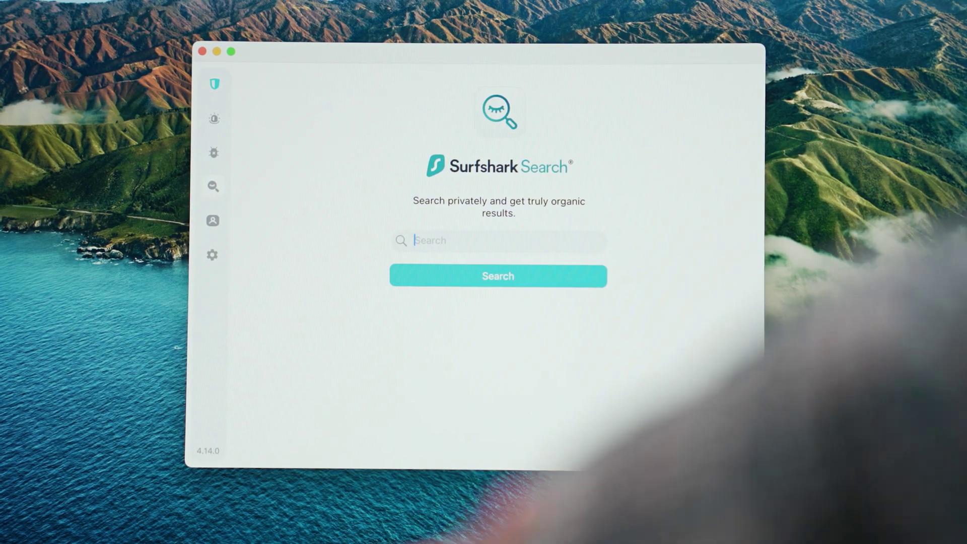
pyautogui.write('vs')
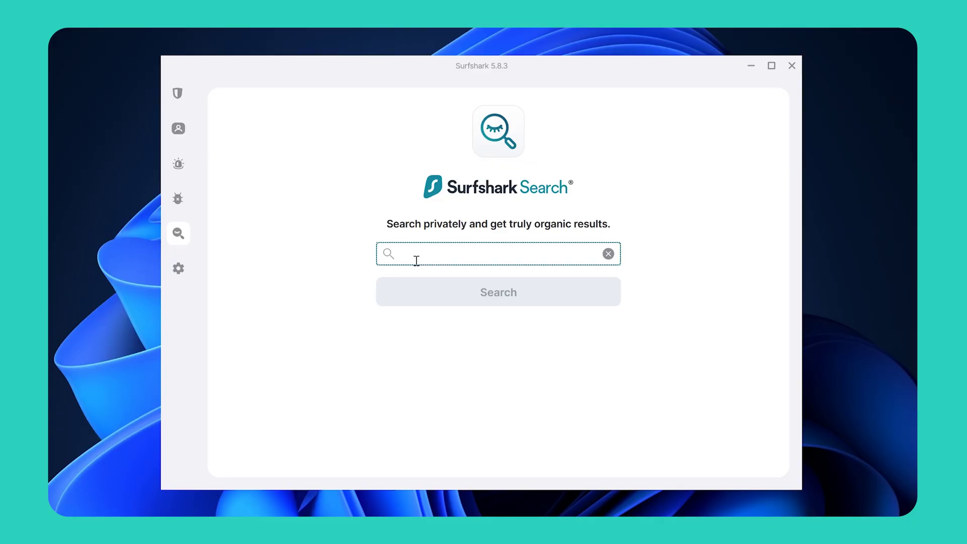
pyautogui.write('dog')
pyautogui.click(440, 291)
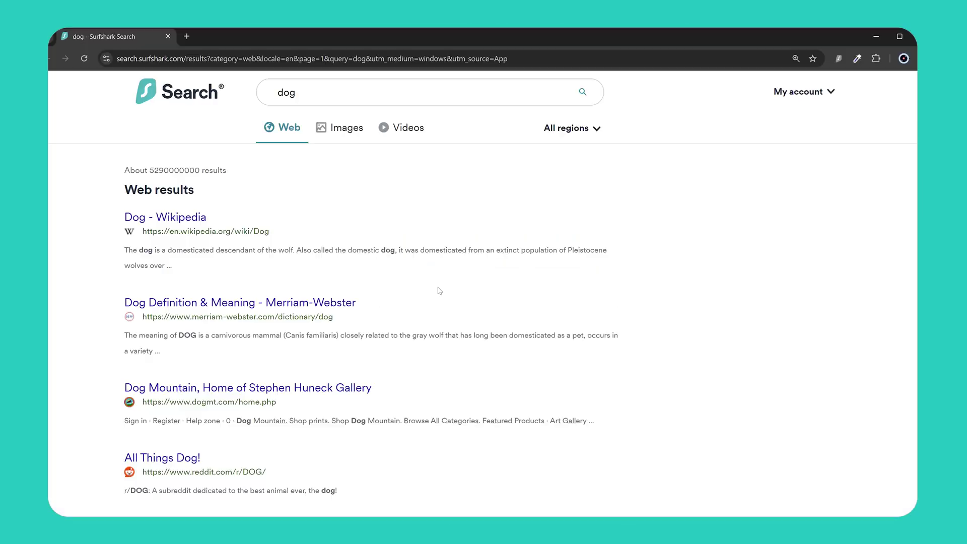
# Return to the Surfshark Search home page and bookmark it with the address-bar star.
pyautogui.click(143, 99)
pyautogui.click(815, 60)
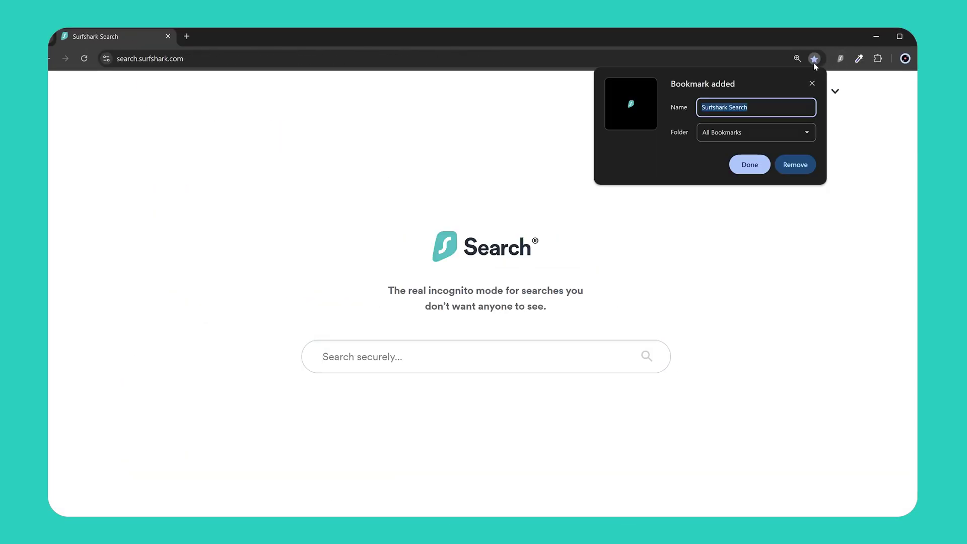
pyautogui.click(745, 166)
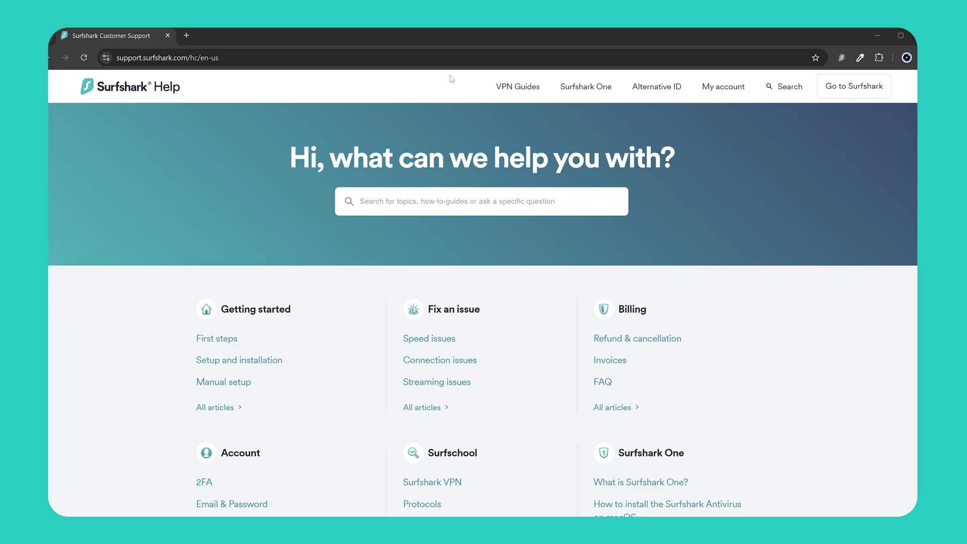
# Start a Chat with us session from the bottom of the Help Center page.
pyautogui.scroll(-13, 470, 245)
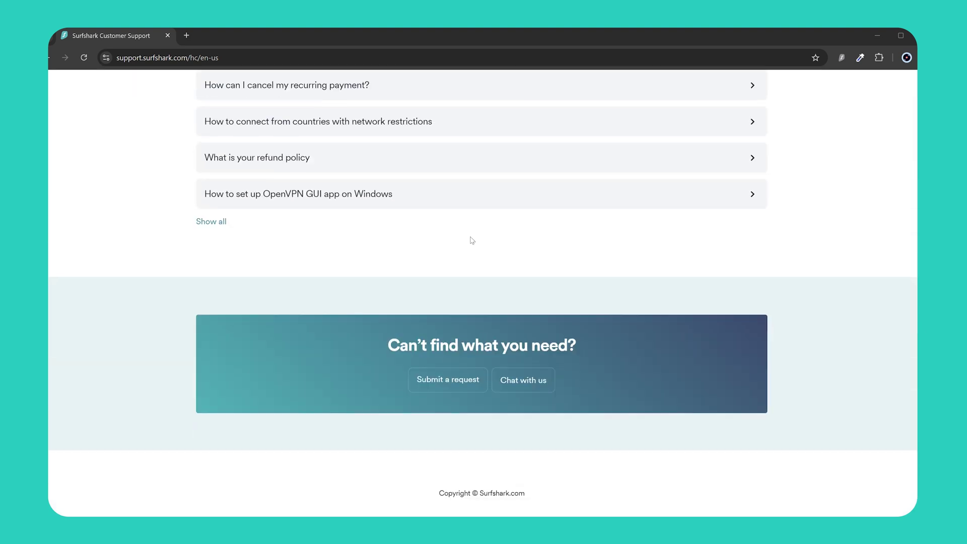
pyautogui.click(530, 381)
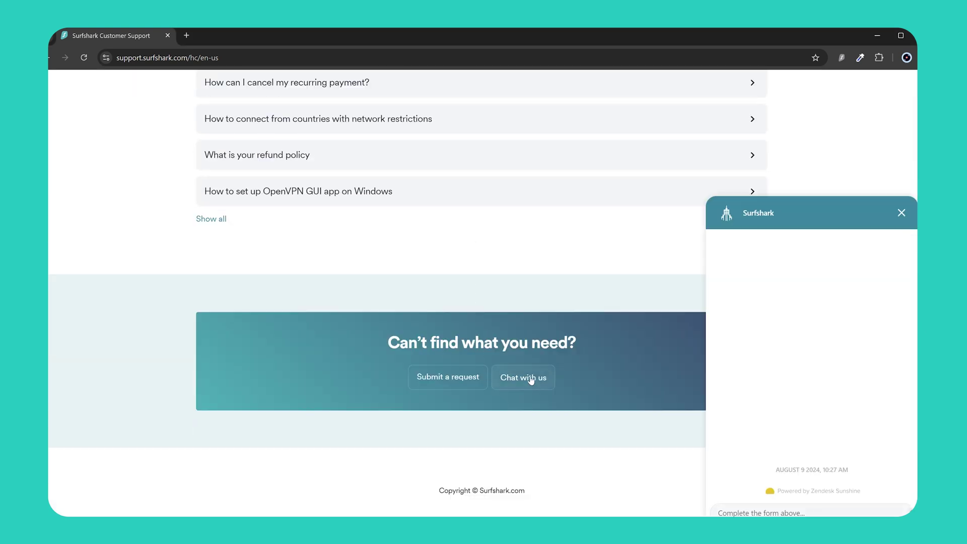